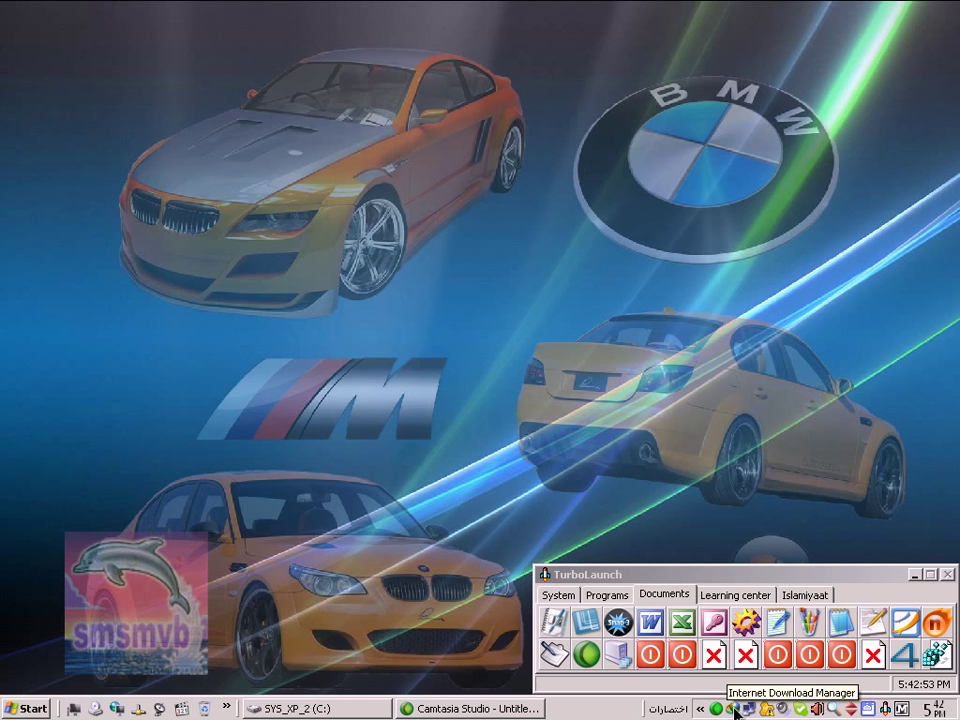
Step: Exit the Internet Download Manager instance that is running in the background
{"action": "right_click", "coordinate": [736, 709]}
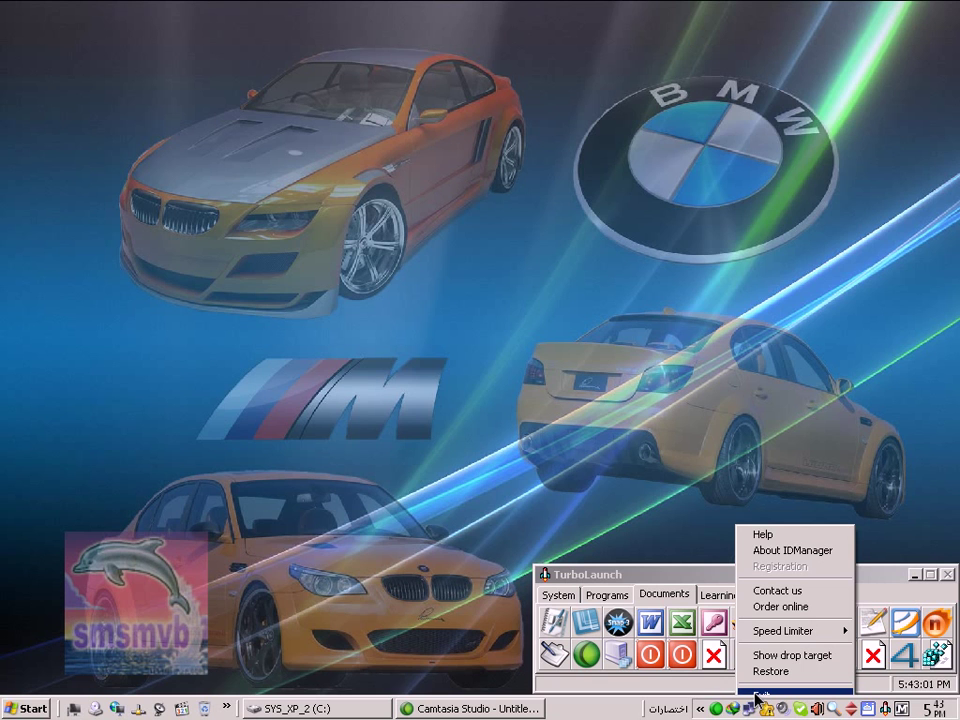
{"action": "left_click", "coordinate": [756, 692]}
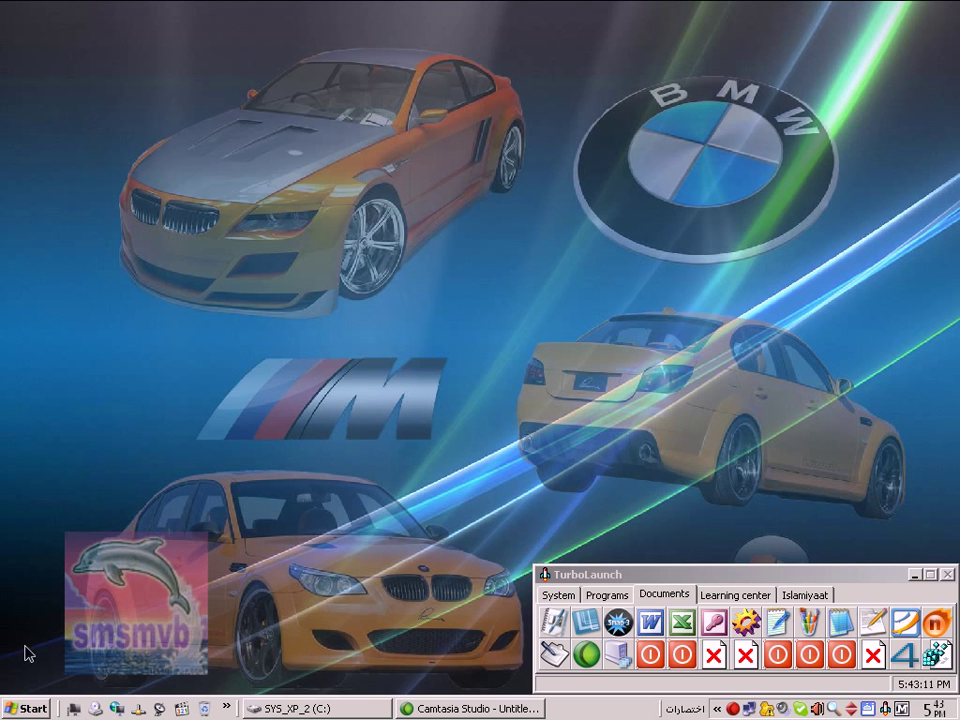
Step: Launch Internet Download Manager's own uninstaller, Uninstall IDM, and cancel it at the uninstall method choice
{"action": "left_click", "coordinate": [22, 708]}
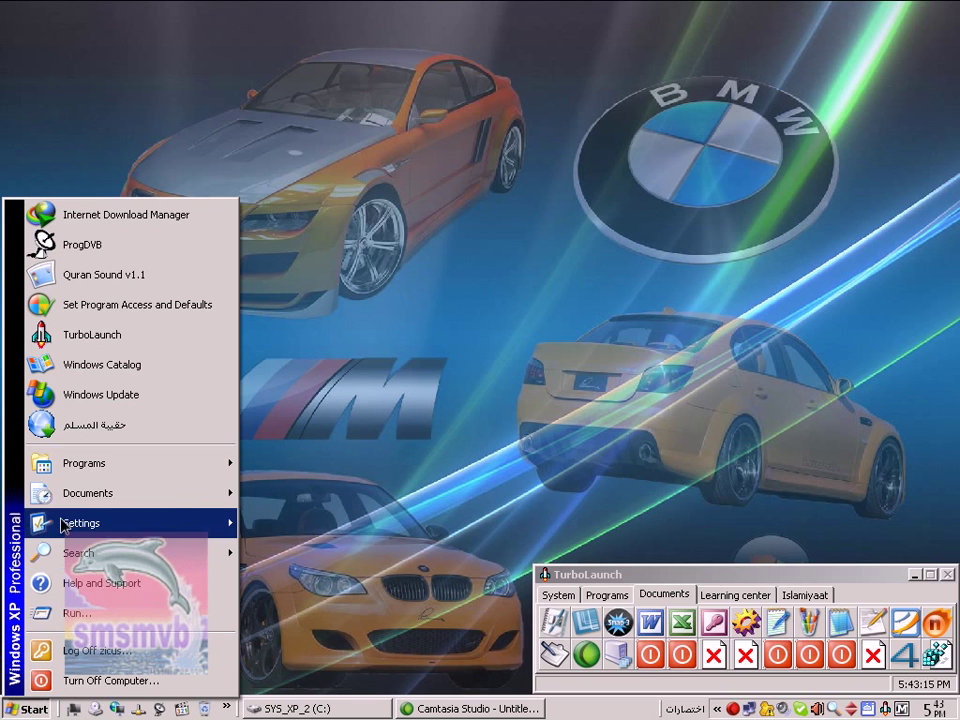
{"action": "mouse_move", "coordinate": [77, 479]}
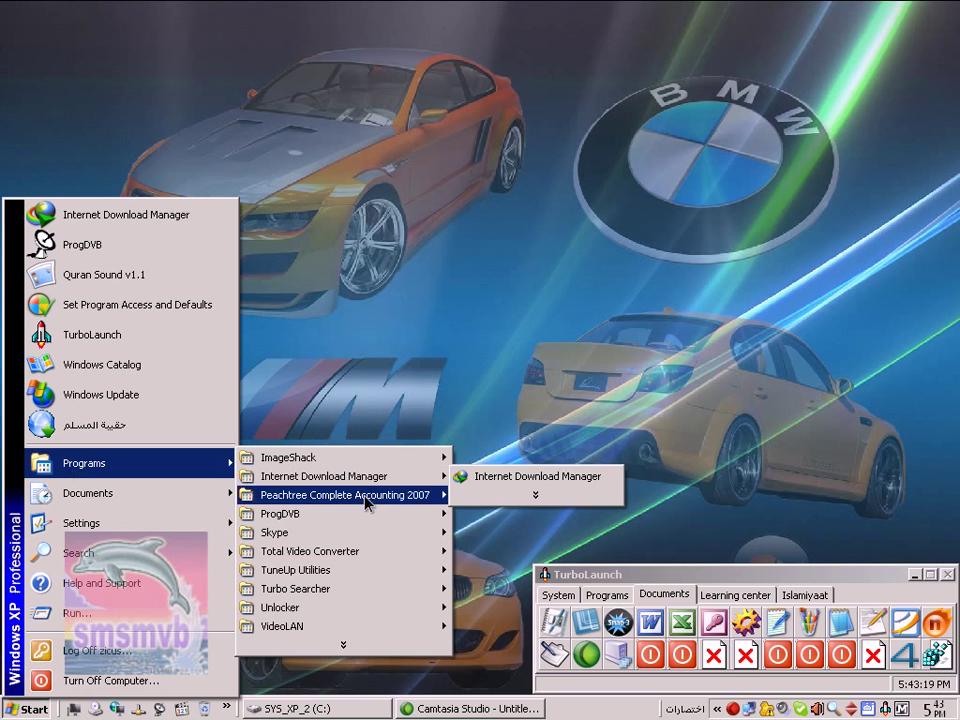
{"action": "mouse_move", "coordinate": [357, 572]}
{"action": "mouse_move", "coordinate": [355, 481]}
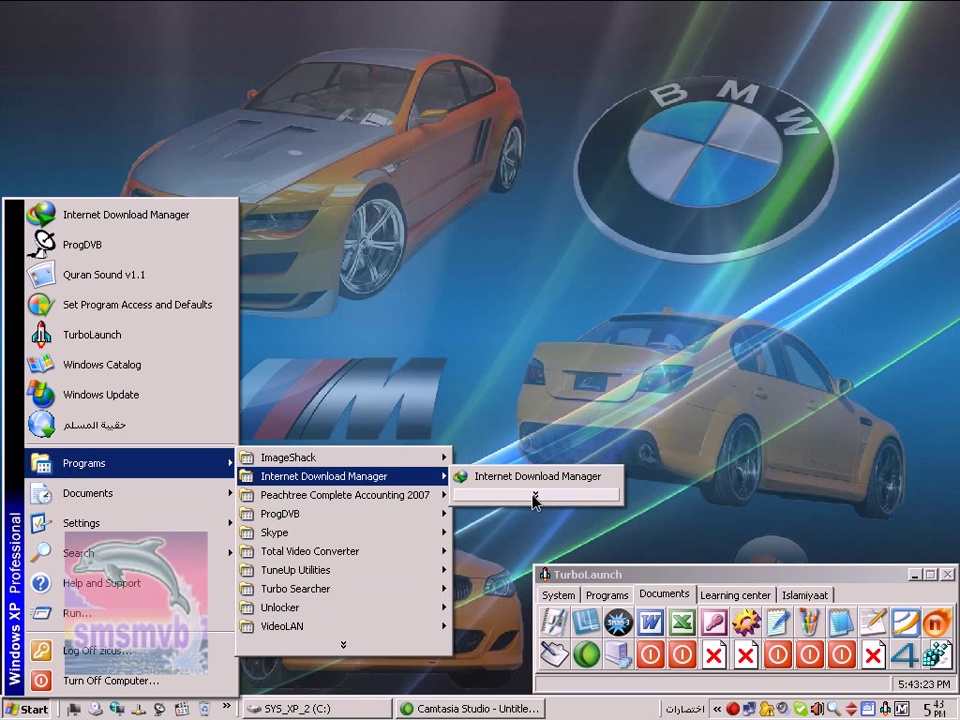
{"action": "mouse_move", "coordinate": [534, 494]}
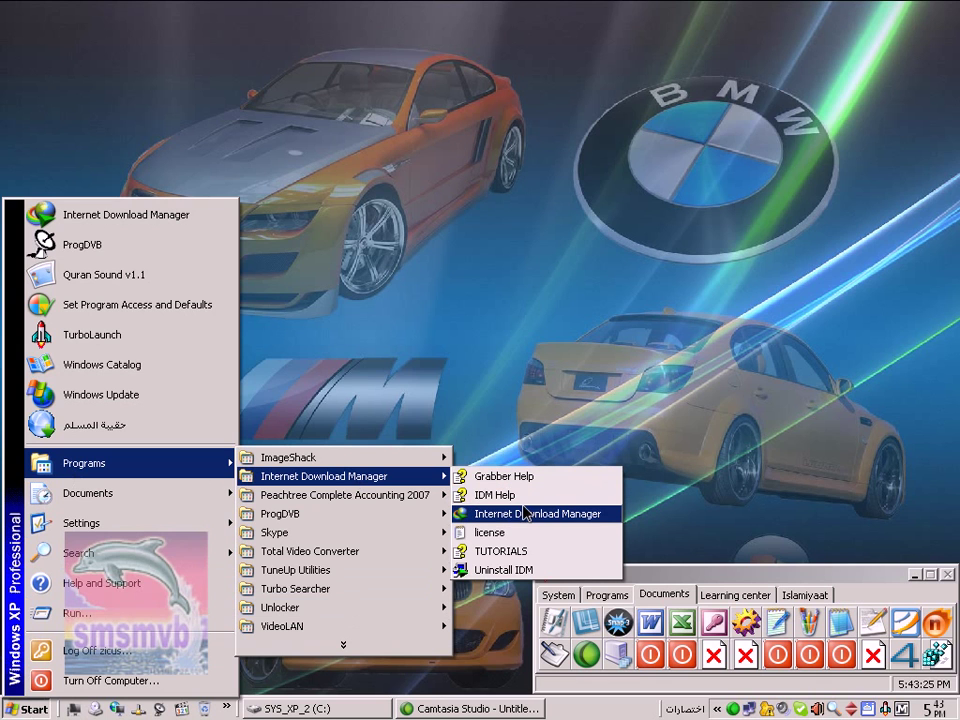
{"action": "left_click", "coordinate": [500, 570]}
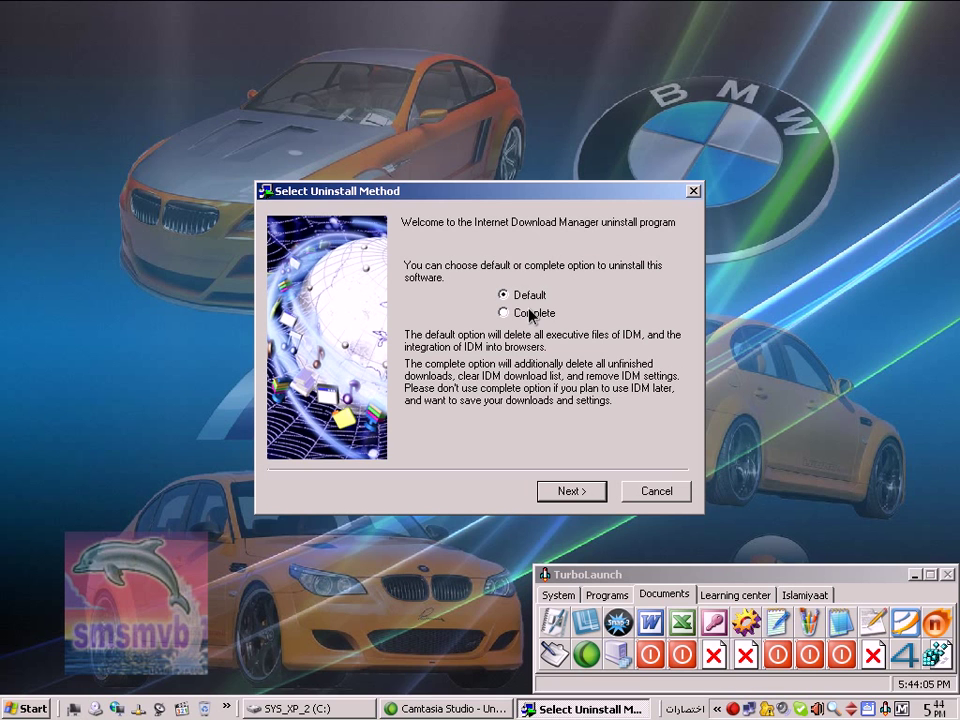
{"action": "left_click", "coordinate": [659, 494]}
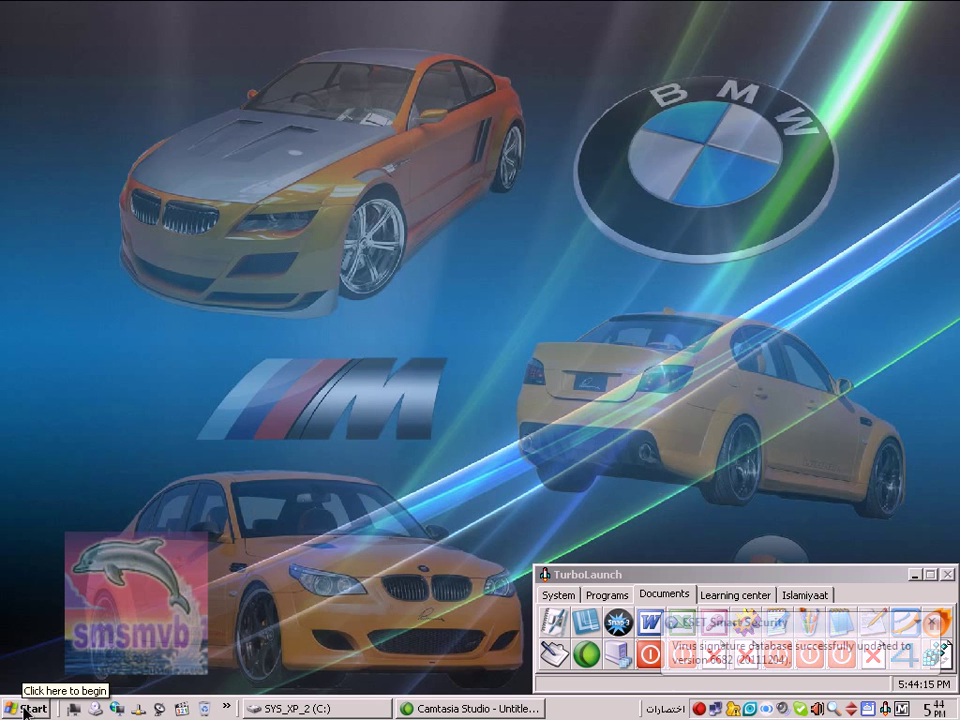
{"action": "left_click", "coordinate": [24, 711]}
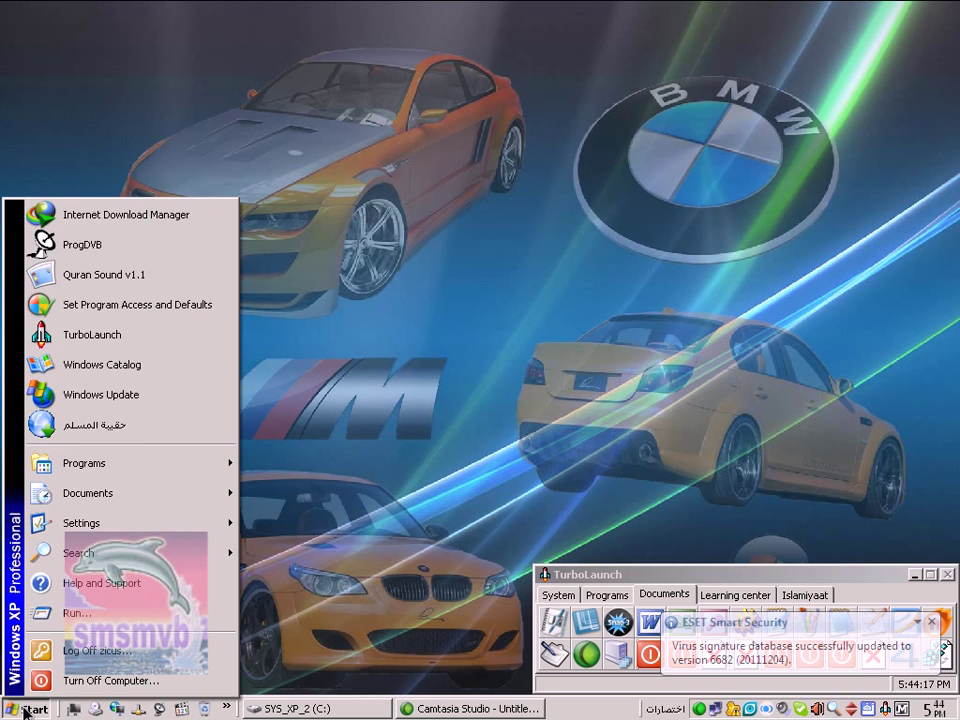
{"action": "mouse_move", "coordinate": [112, 460]}
{"action": "mouse_move", "coordinate": [312, 478]}
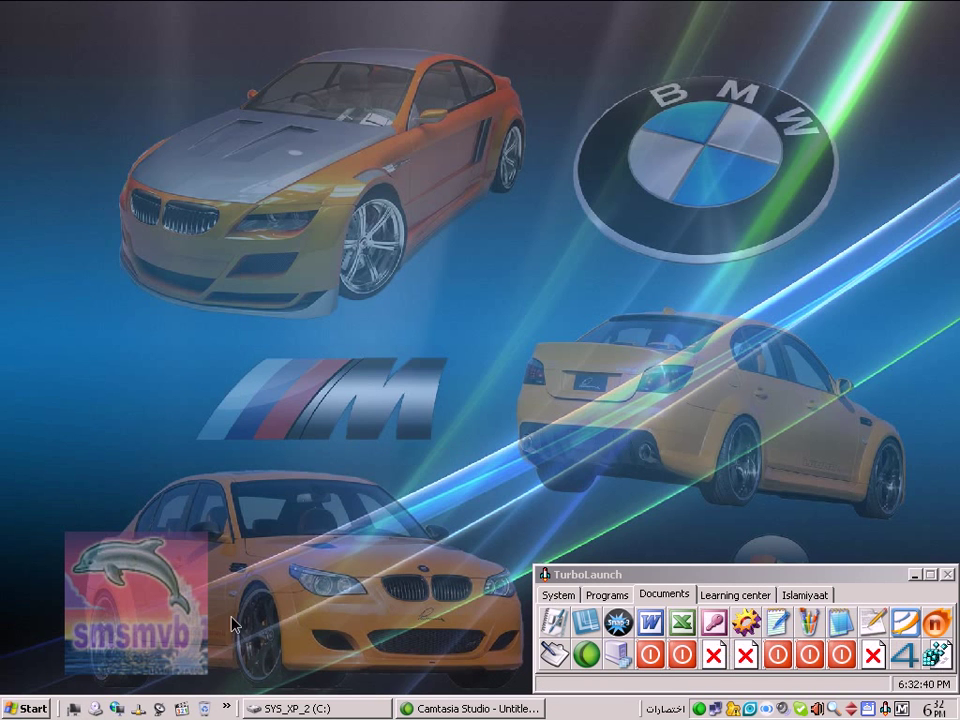
Step: Open Add or Remove Programs from the Control Panel
{"action": "left_click", "coordinate": [26, 709]}
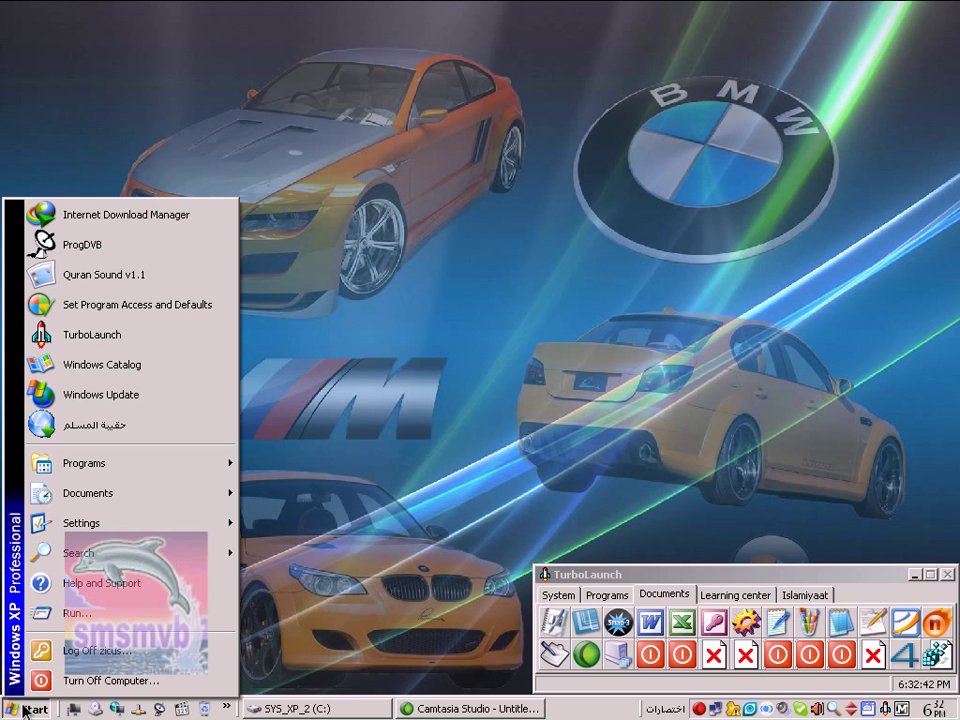
{"action": "mouse_move", "coordinate": [77, 524]}
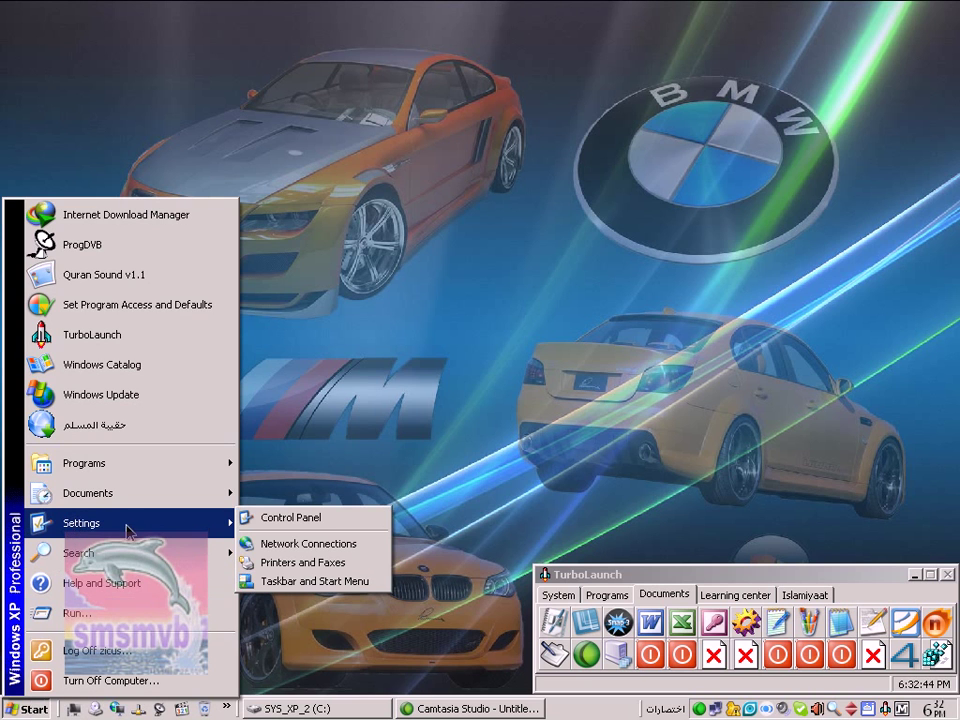
{"action": "left_click", "coordinate": [300, 518]}
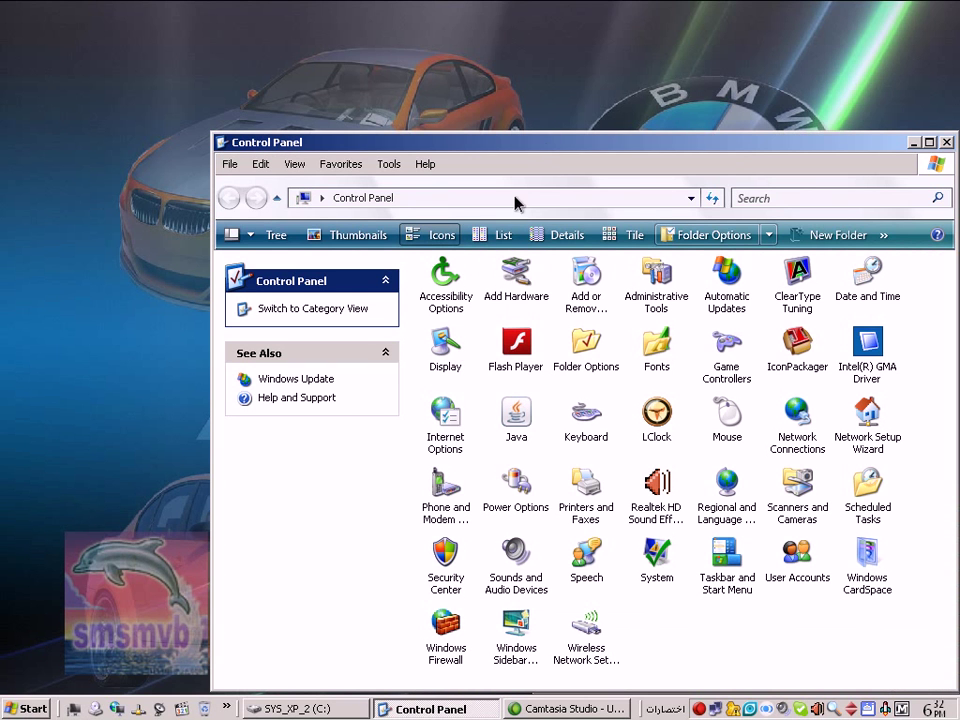
{"action": "left_click", "coordinate": [577, 287]}
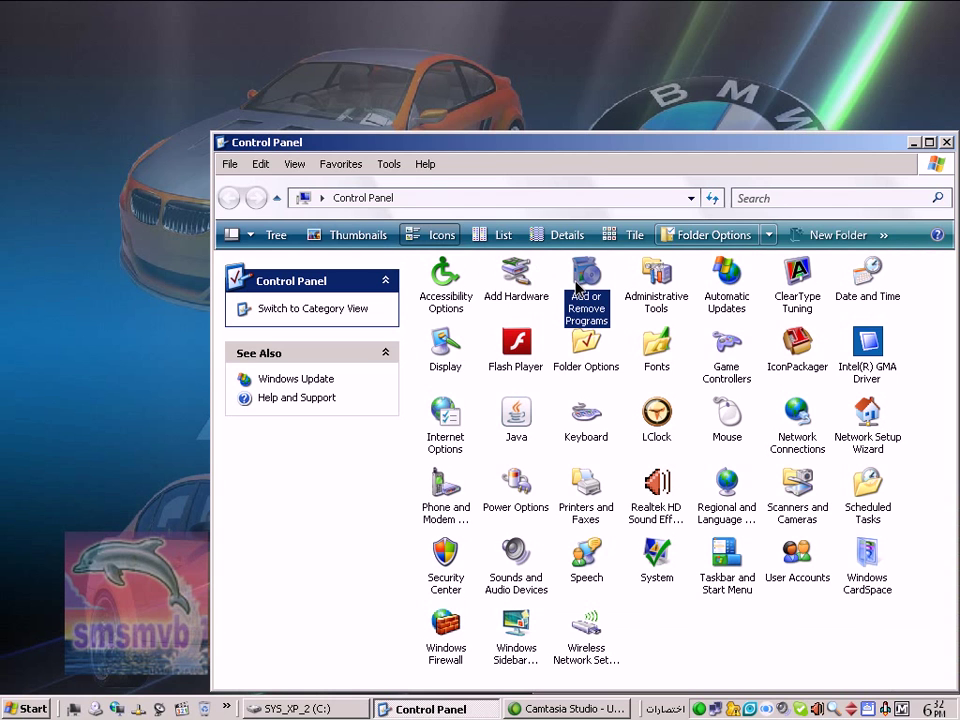
{"action": "double_click", "coordinate": [581, 287]}
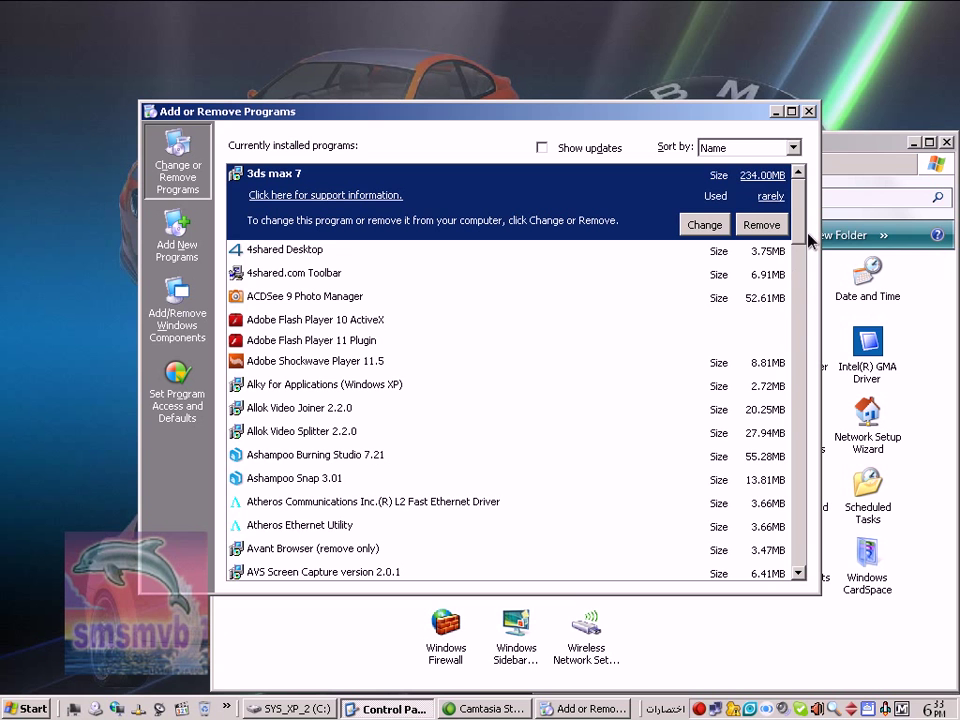
Step: Start the removal of Internet Download Manager from the installed programs, cancel it, and close Add or Remove Programs and the Control Panel
{"action": "left_click_drag", "start_coordinate": [800, 205], "coordinate": [796, 333]}
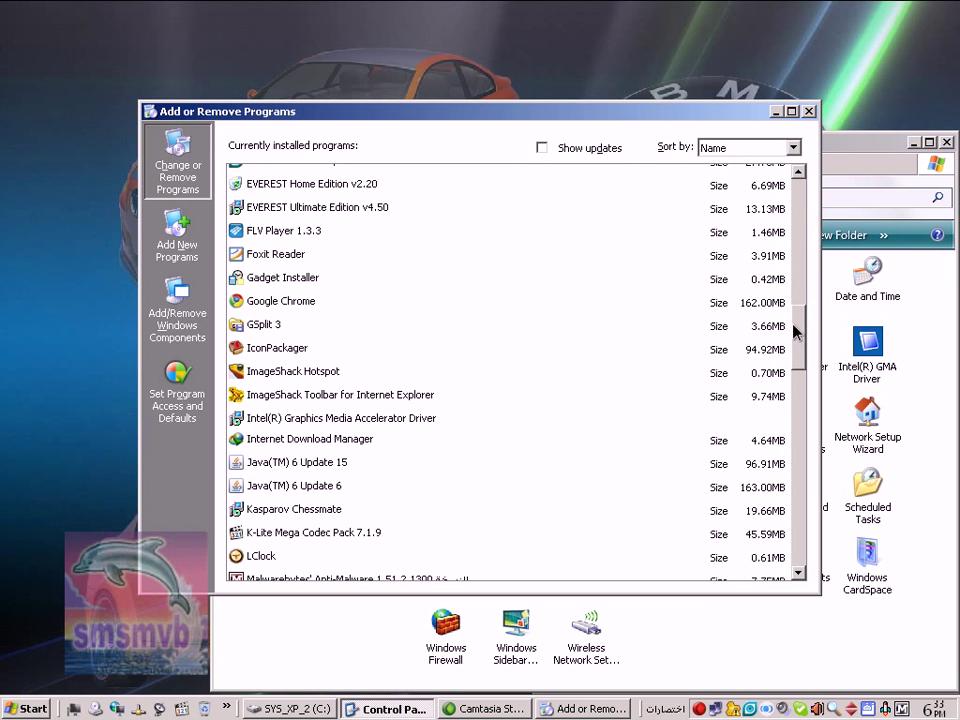
{"action": "left_click", "coordinate": [376, 448]}
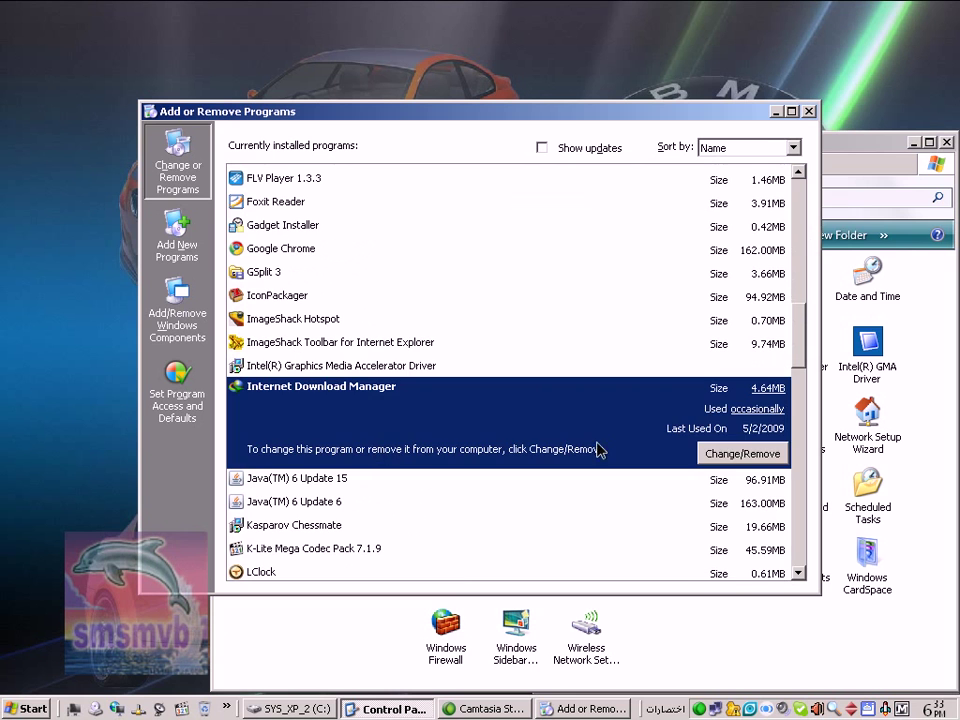
{"action": "left_click", "coordinate": [742, 456]}
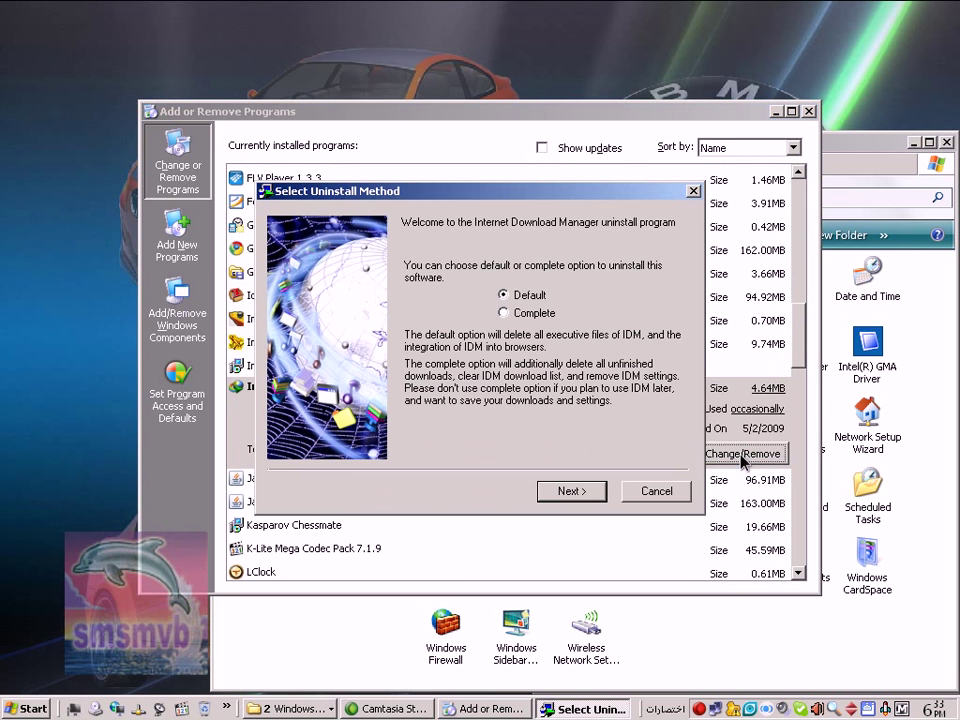
{"action": "left_click", "coordinate": [656, 491]}
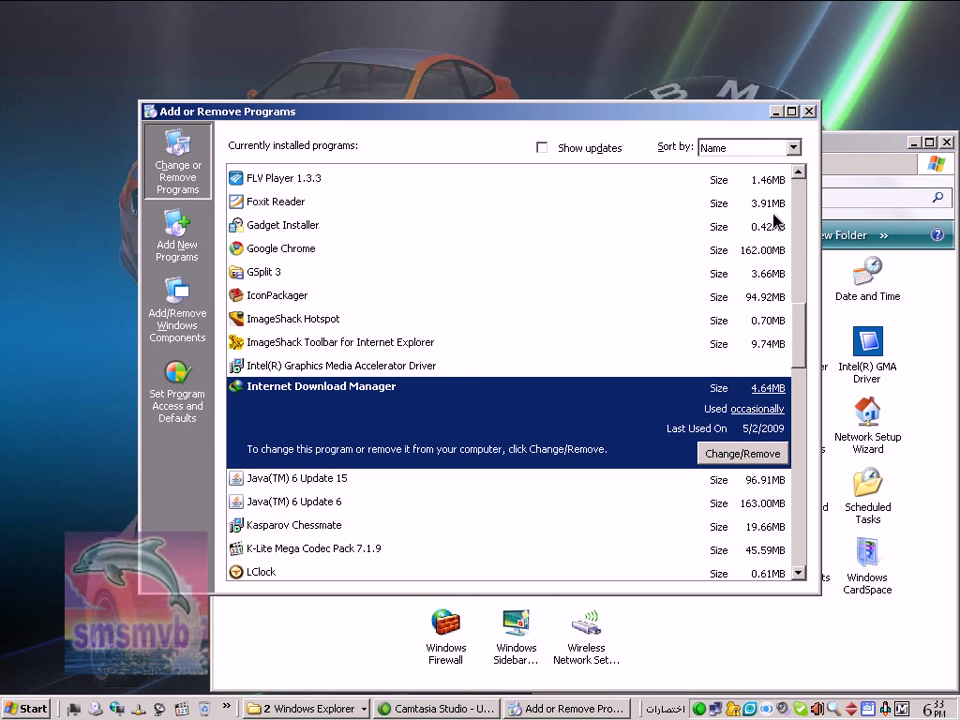
{"action": "left_click", "coordinate": [809, 111]}
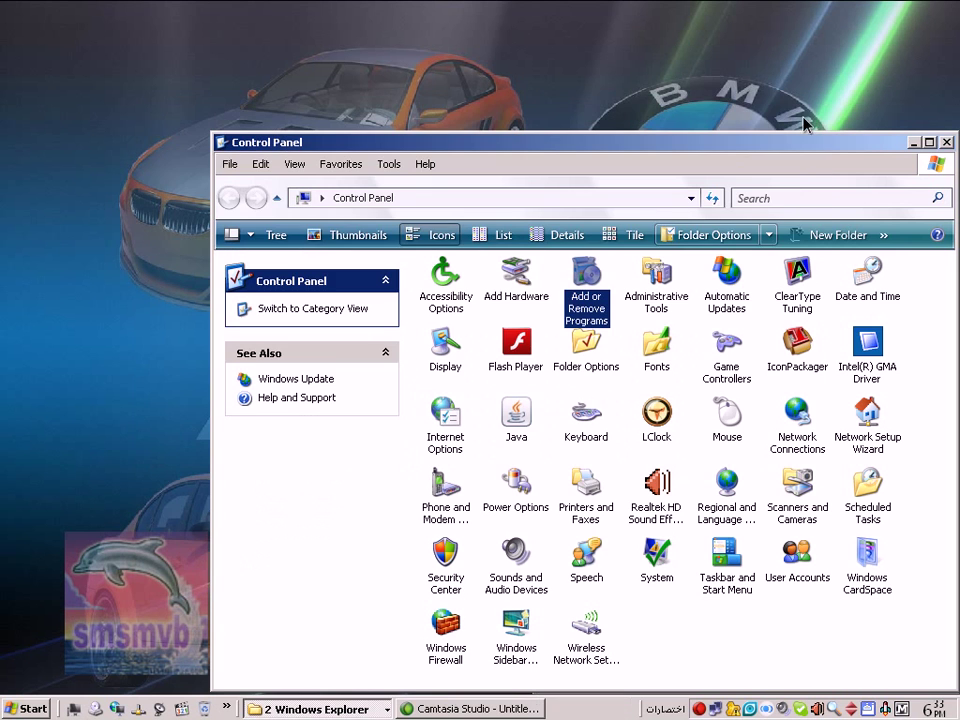
{"action": "left_click", "coordinate": [946, 142]}
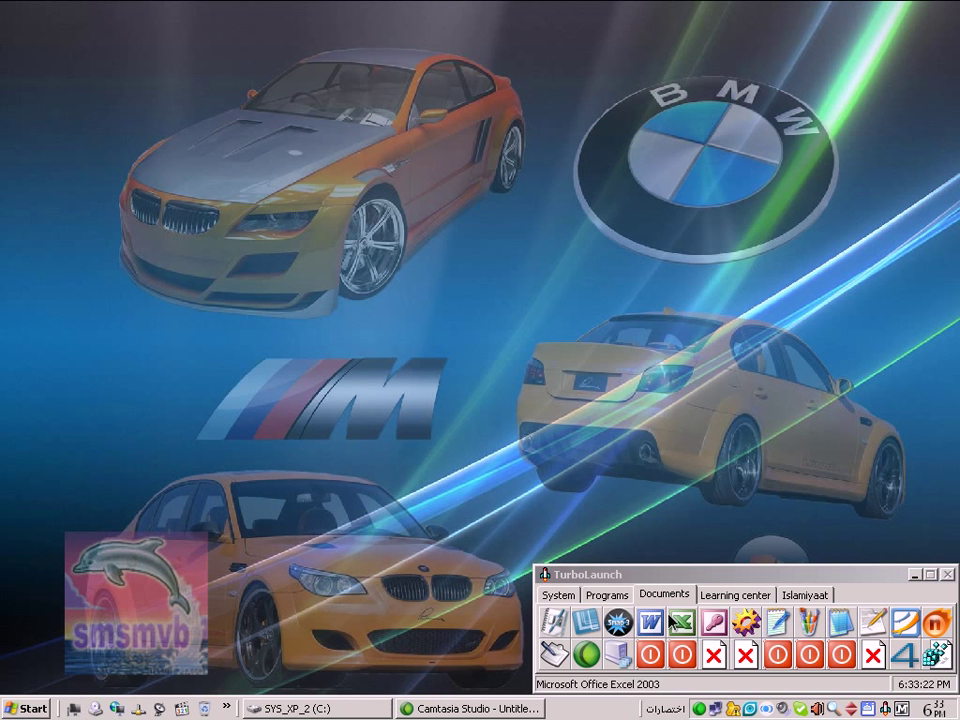
Step: Launch Your Uninstaller! 2008 from TurboLaunch and continue the trial in Pro Mode
{"action": "left_click", "coordinate": [618, 597]}
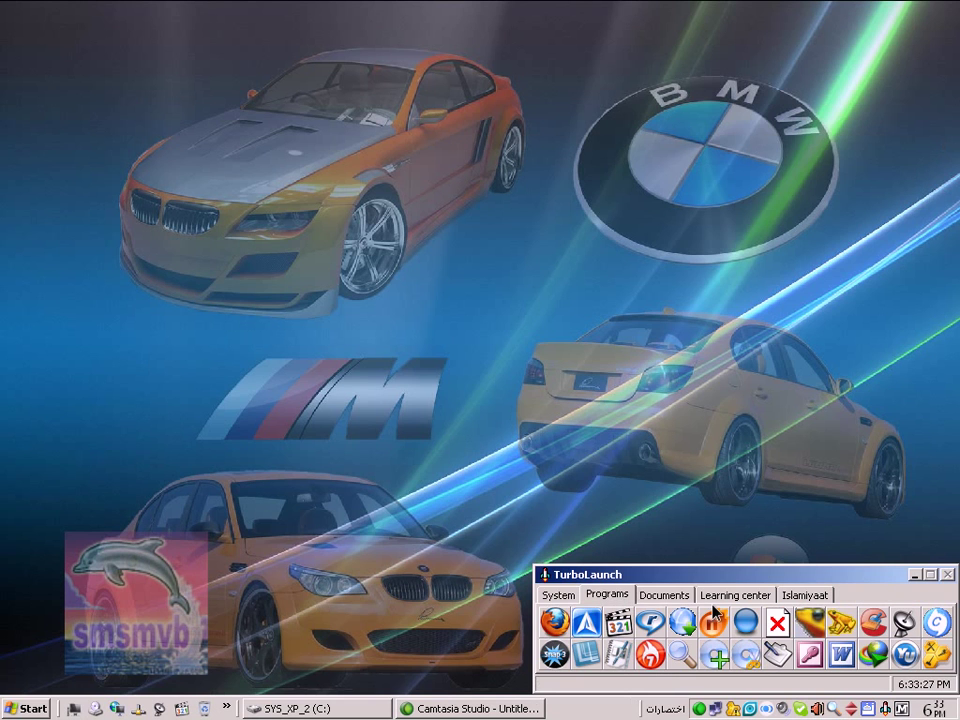
{"action": "left_click", "coordinate": [918, 662]}
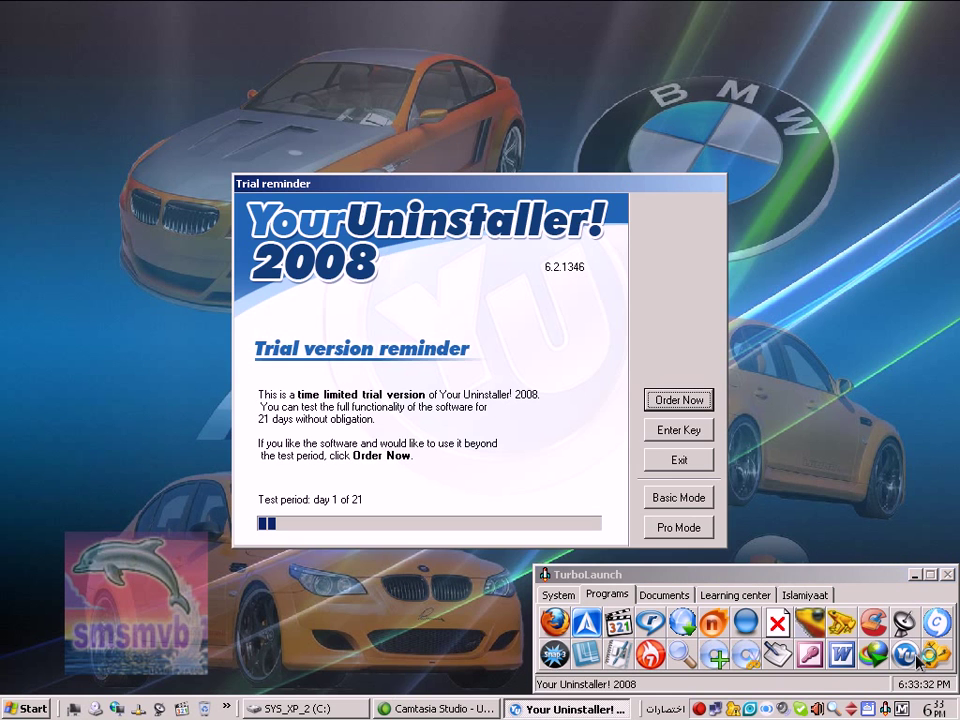
{"action": "left_click", "coordinate": [686, 537]}
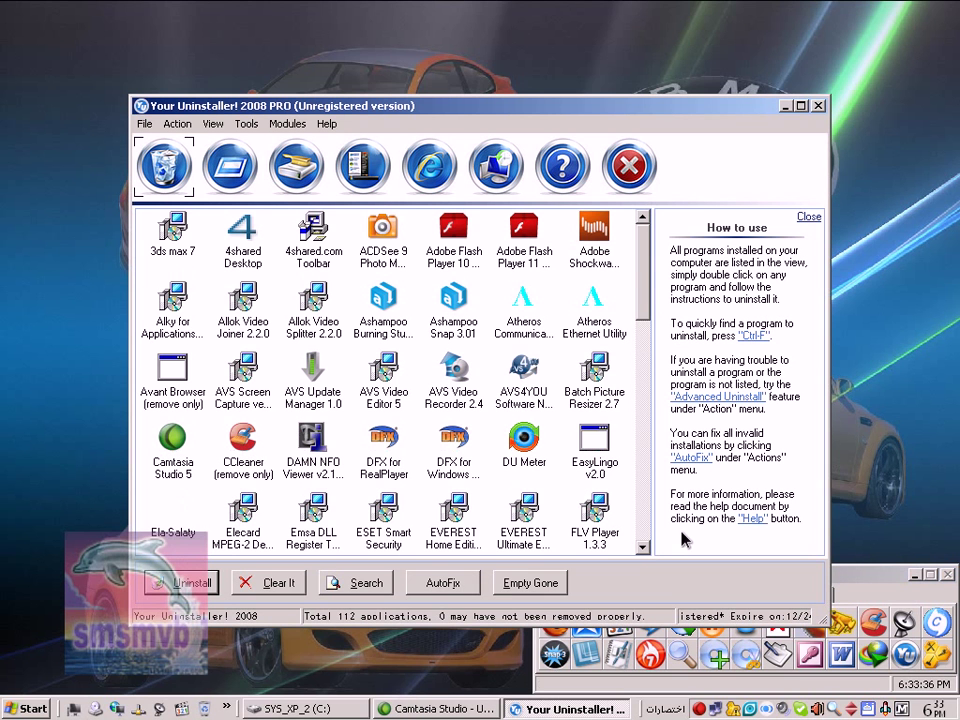
Step: Start the uninstall wizard for Internet Download Manager, cancel it, and close Your Uninstaller! 2008
{"action": "left_click_drag", "start_coordinate": [640, 268], "coordinate": [648, 360]}
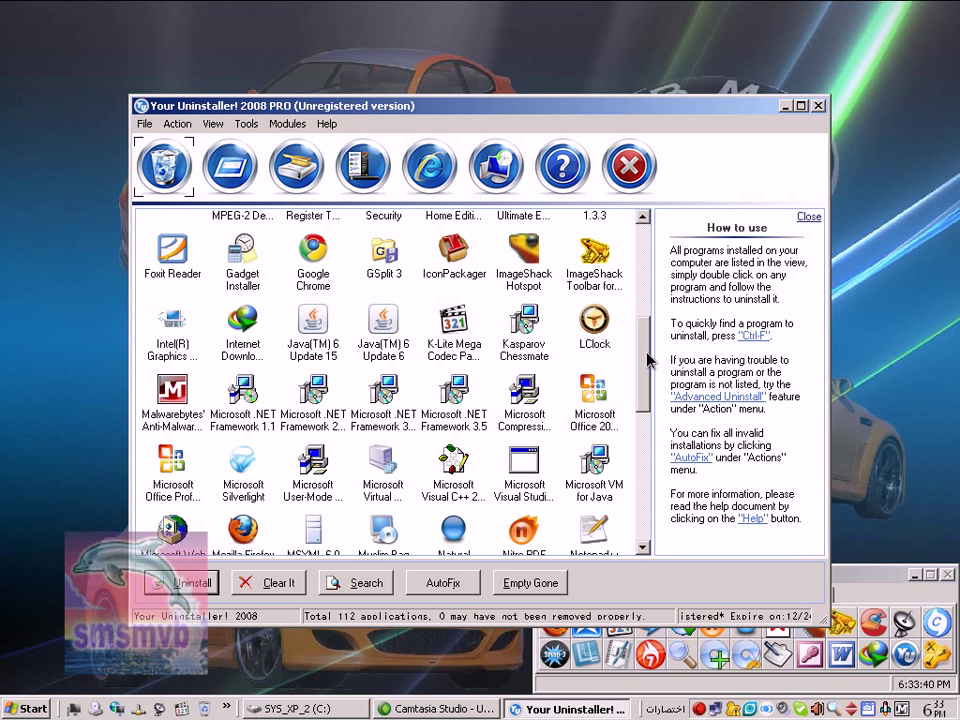
{"action": "left_click_drag", "start_coordinate": [648, 360], "coordinate": [656, 322]}
{"action": "scroll", "coordinate": [490, 218], "scroll_direction": "up", "scroll_amount": 1}
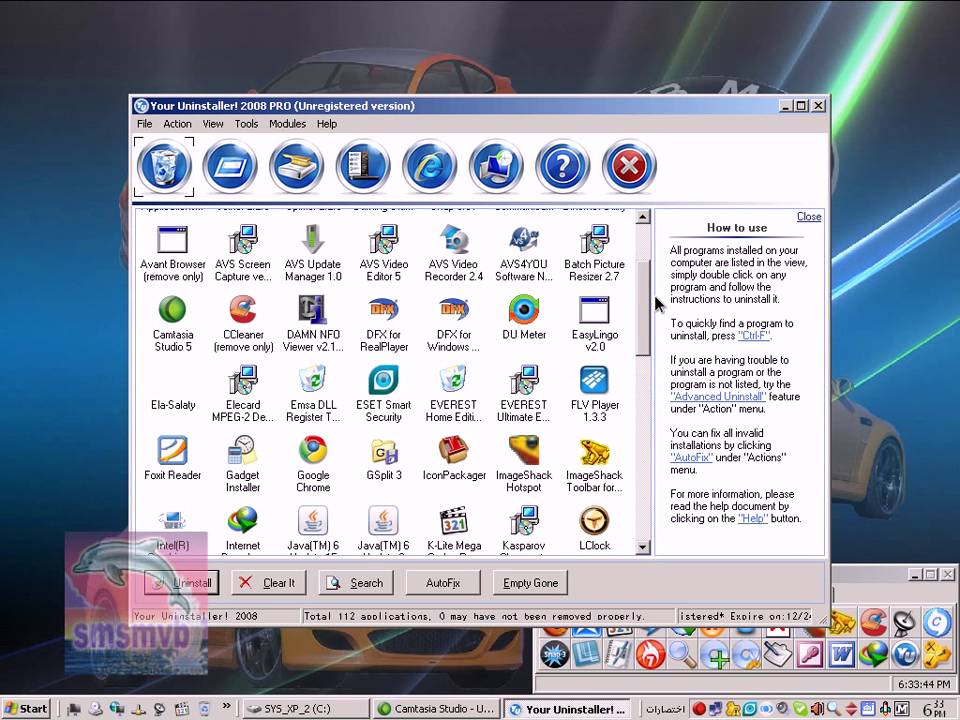
{"action": "left_click", "coordinate": [374, 350]}
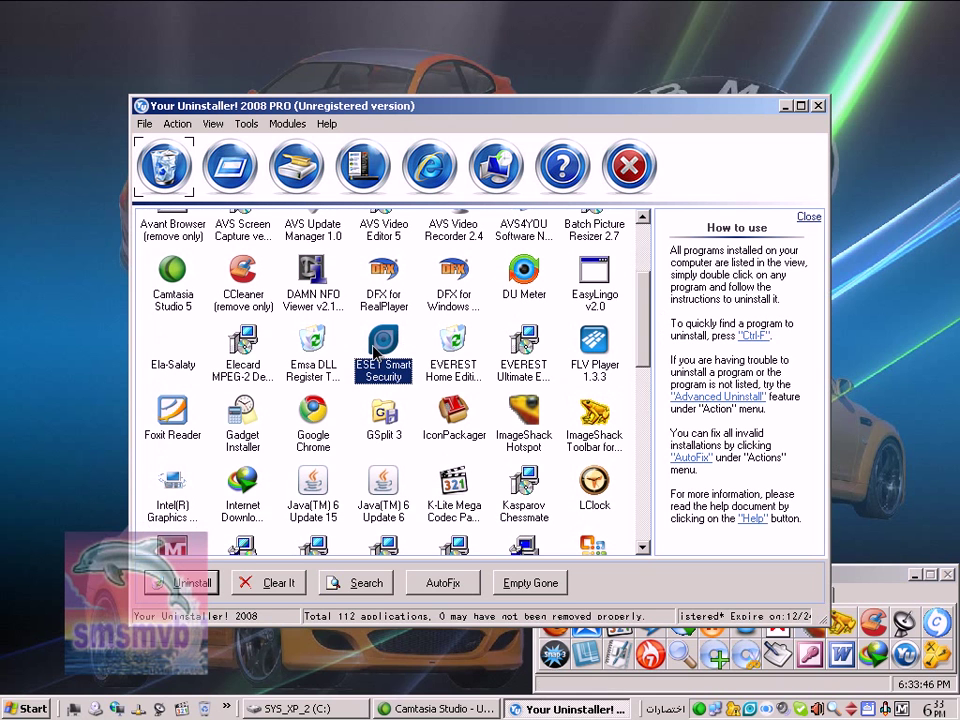
{"action": "key", "text": "Down"}
{"action": "key", "text": "Right"}
{"action": "key", "text": "Right"}
{"action": "key", "text": "Right"}
{"action": "key", "text": "Right"}
{"action": "key", "text": "Right"}
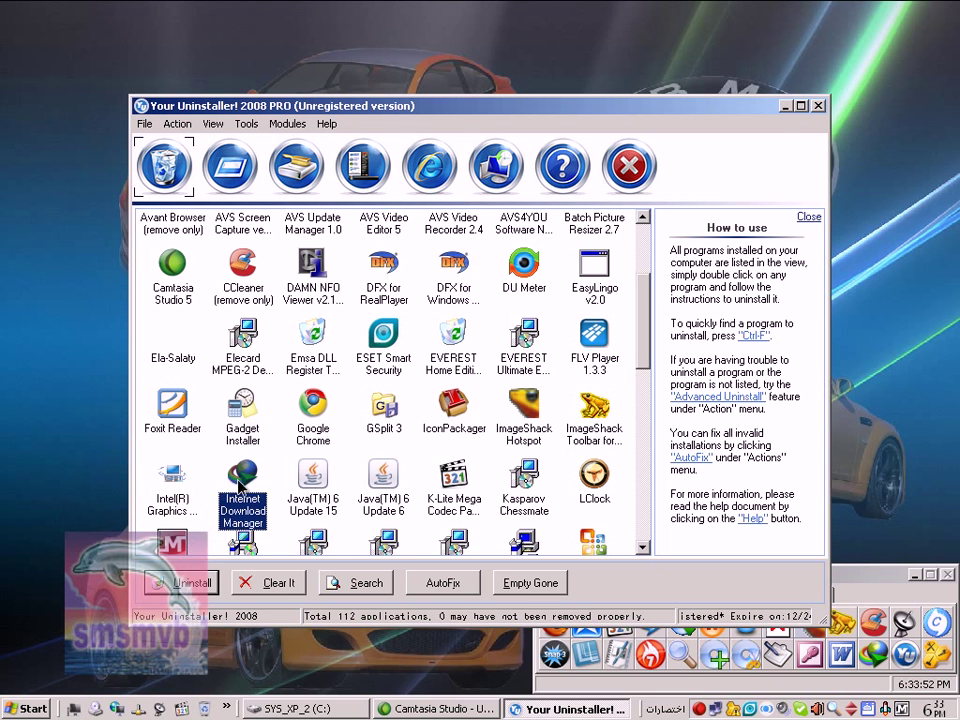
{"action": "left_click", "coordinate": [176, 586]}
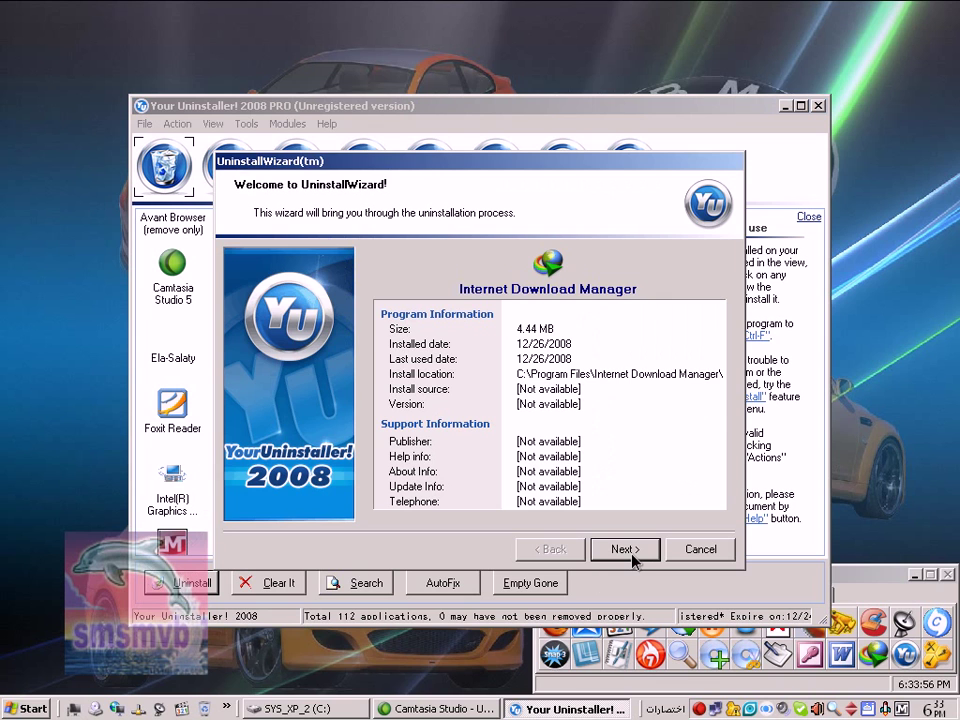
{"action": "left_click", "coordinate": [701, 549]}
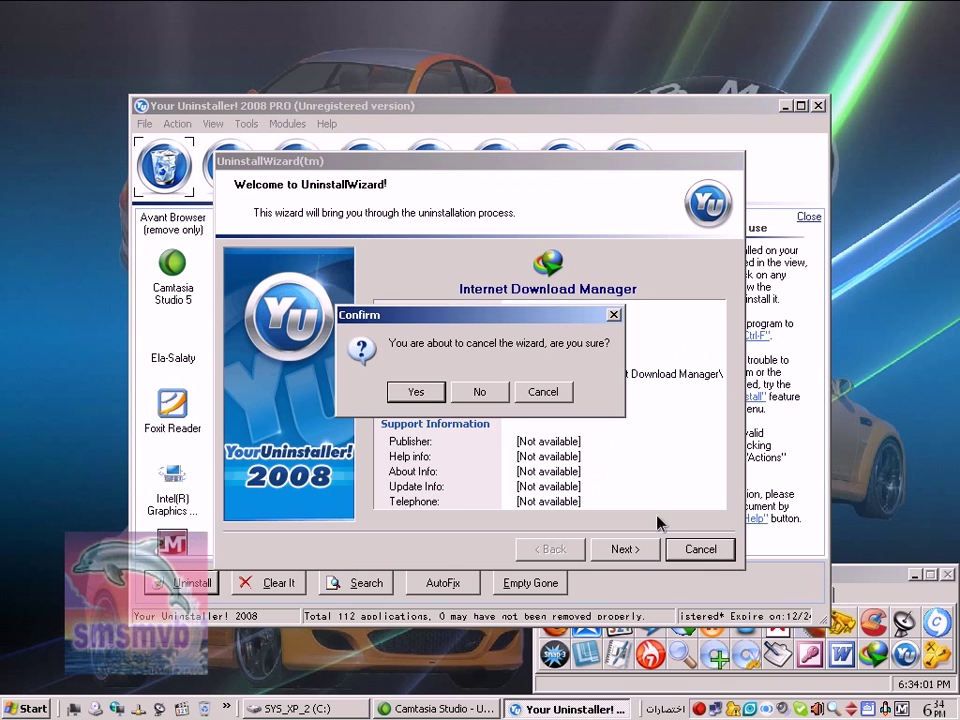
{"action": "left_click", "coordinate": [440, 391]}
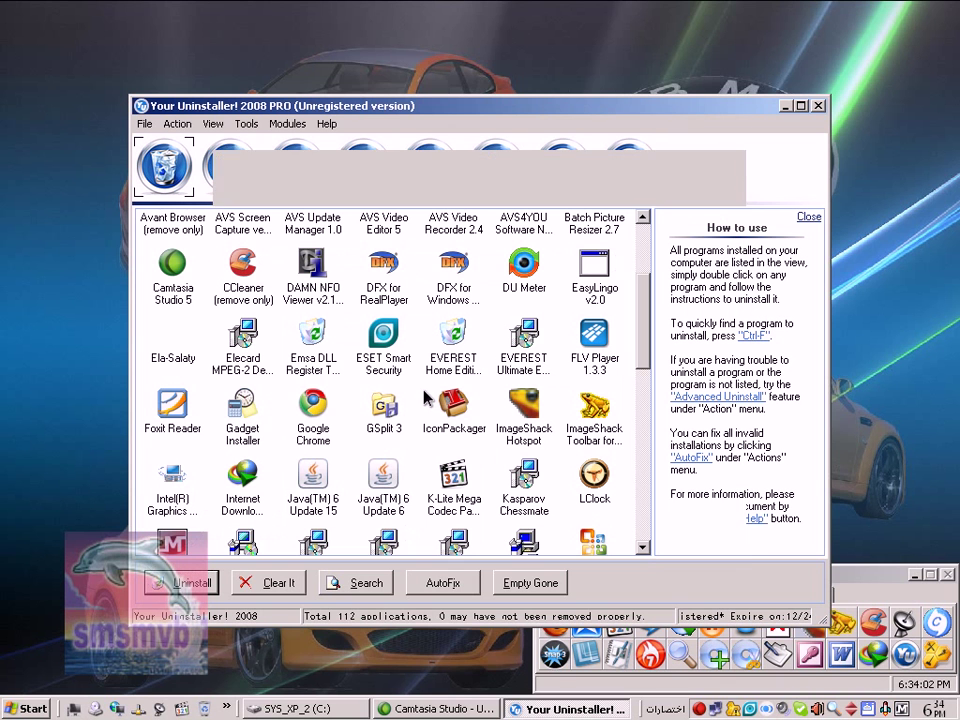
{"action": "left_click", "coordinate": [818, 107]}
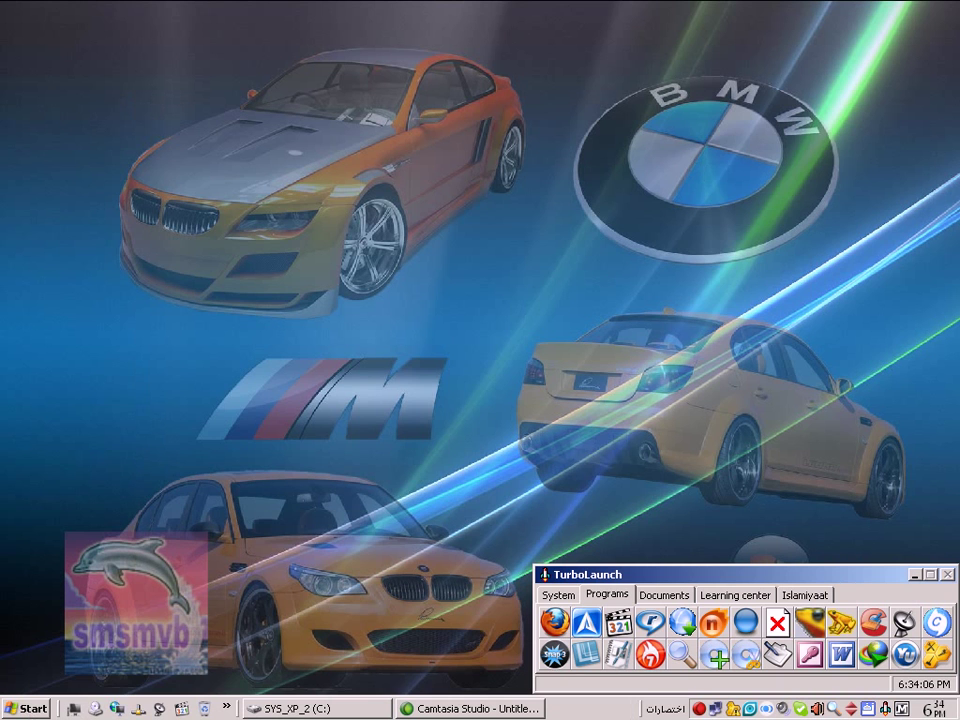
Step: Launch the Uninstall IDM program from the Internet Download Manager program group
{"action": "left_click", "coordinate": [33, 709]}
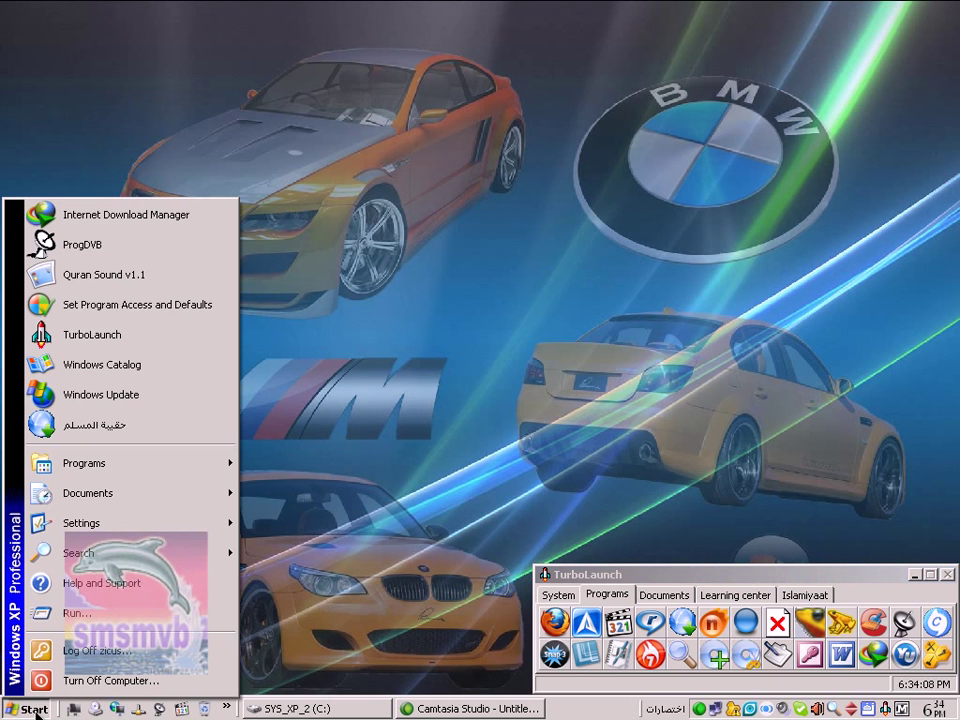
{"action": "mouse_move", "coordinate": [100, 470]}
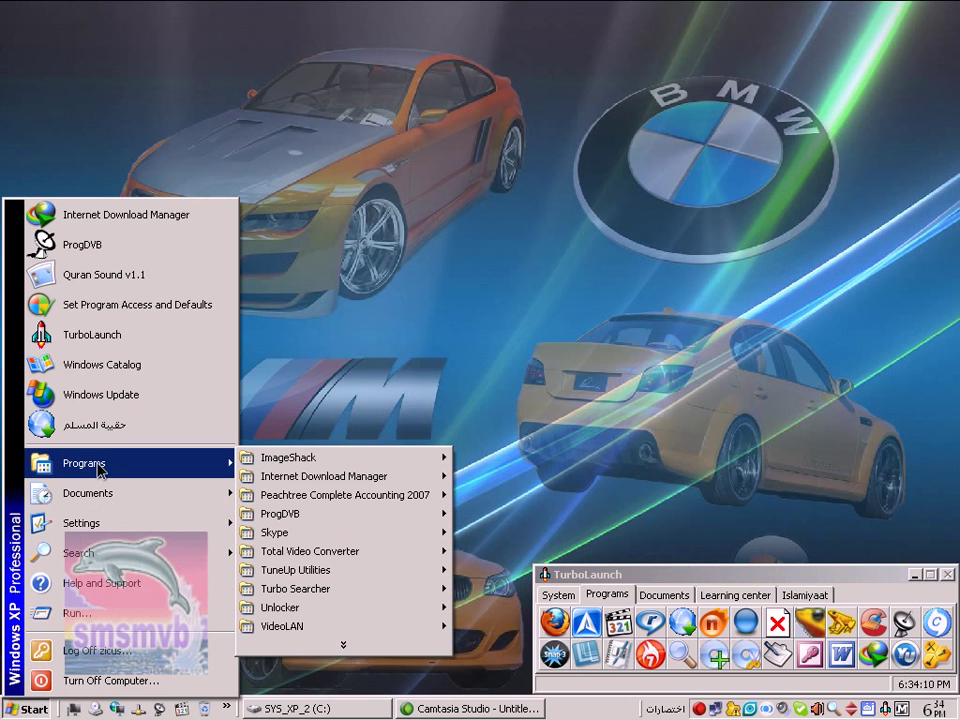
{"action": "mouse_move", "coordinate": [420, 476]}
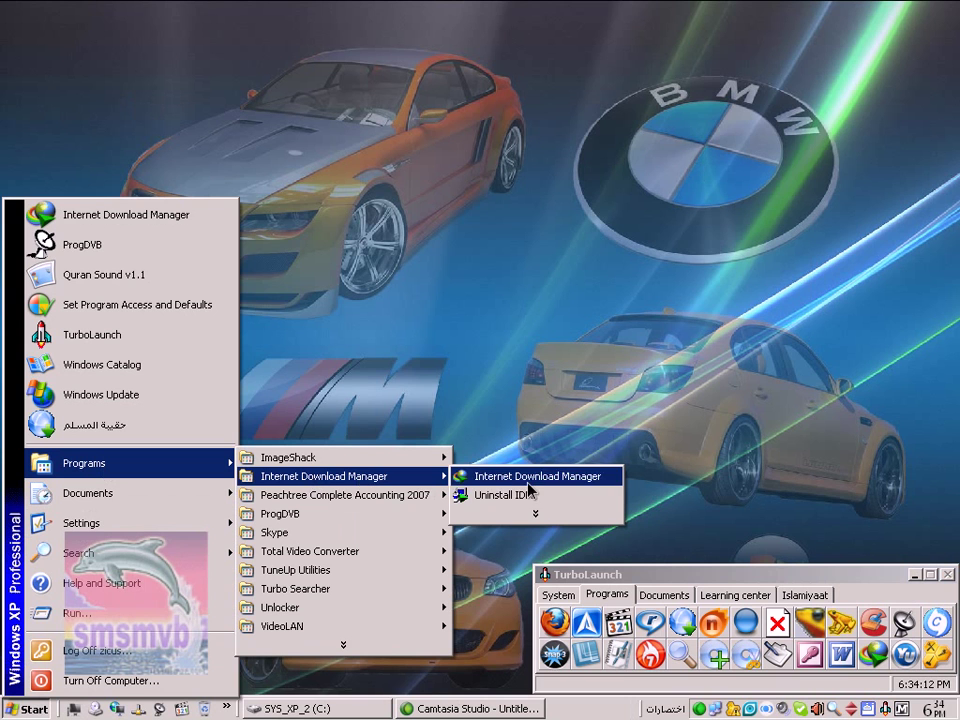
{"action": "left_click", "coordinate": [536, 507]}
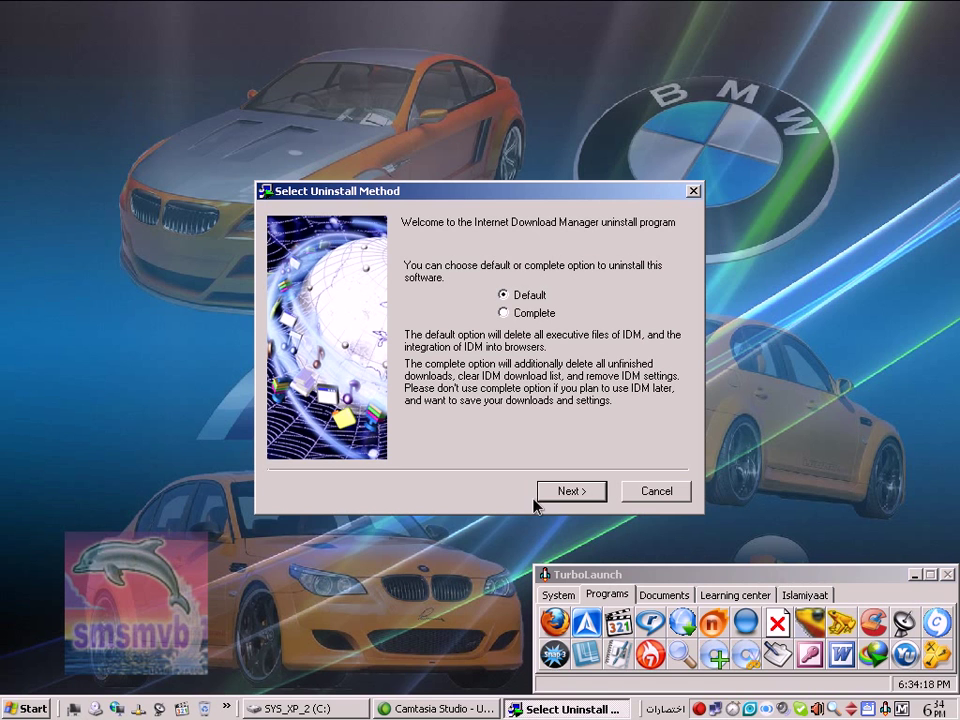
Step: Choose the Complete uninstall method instead of Default and run the uninstall of Internet Download Manager
{"action": "left_click", "coordinate": [568, 492]}
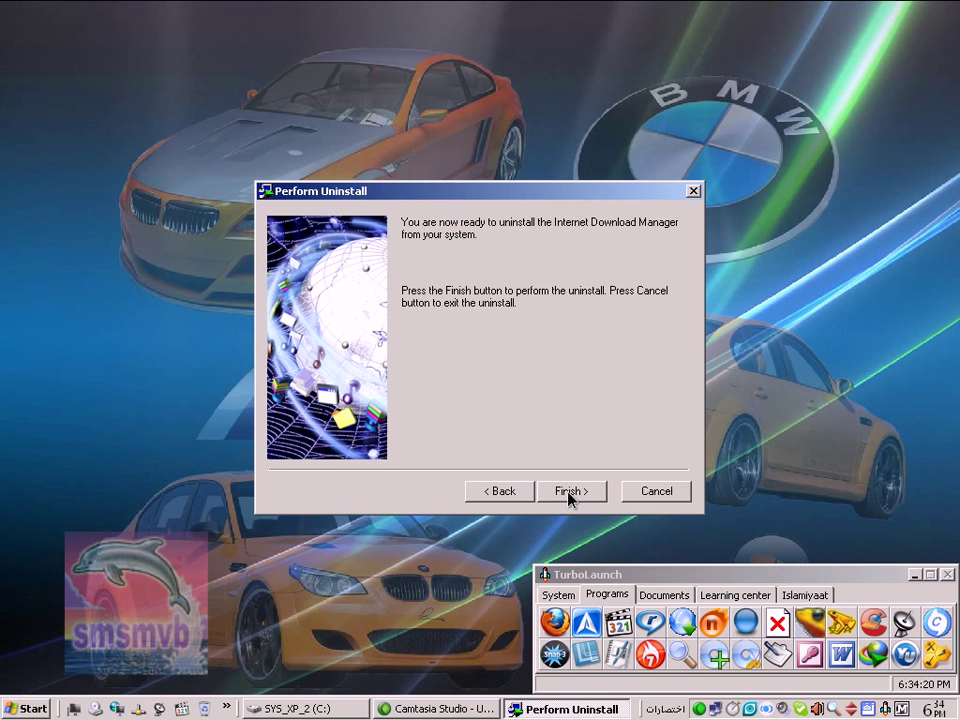
{"action": "left_click", "coordinate": [572, 495]}
{"action": "left_click", "coordinate": [500, 496]}
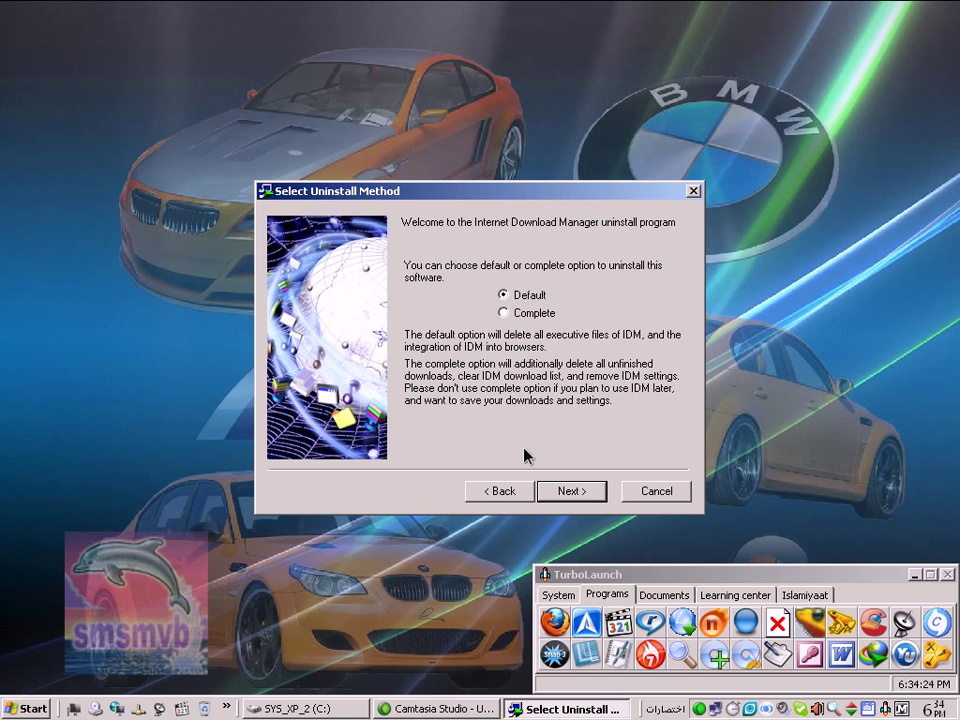
{"action": "left_click", "coordinate": [528, 314]}
{"action": "left_click", "coordinate": [576, 504]}
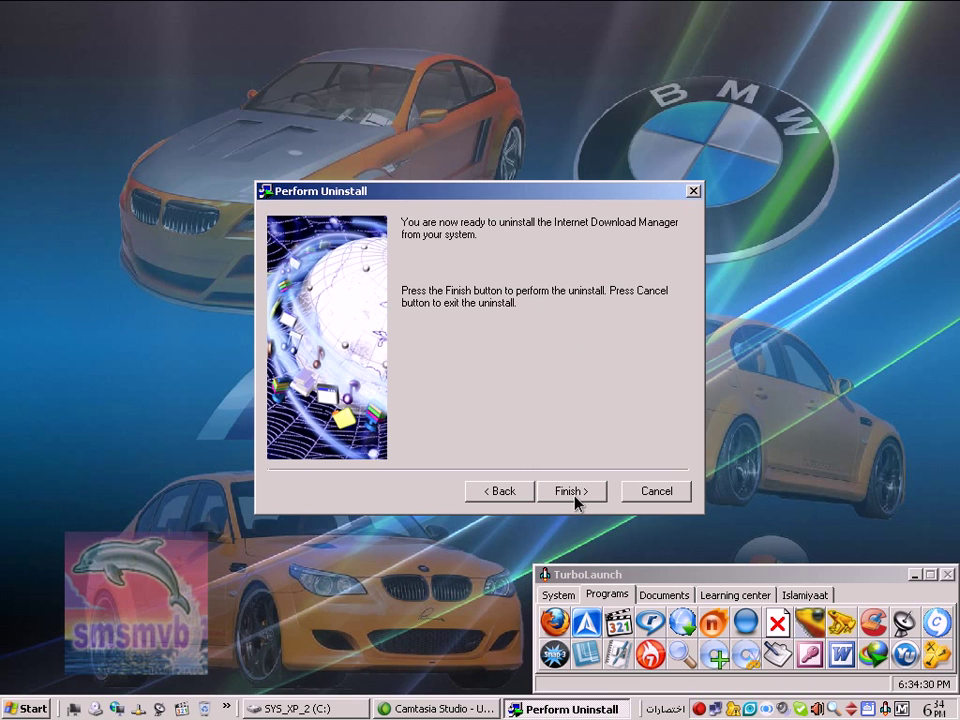
{"action": "left_click", "coordinate": [576, 503]}
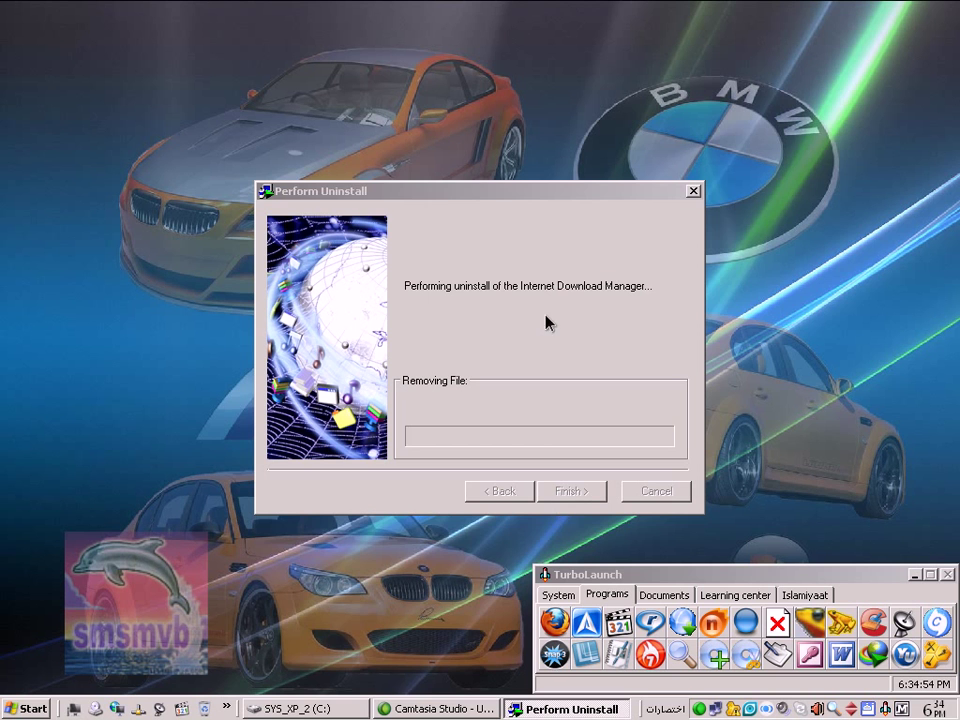
Step: Move the IDM Uninstall reboot notice aside and accept restarting the computer
{"action": "left_click_drag", "start_coordinate": [530, 200], "coordinate": [553, 211]}
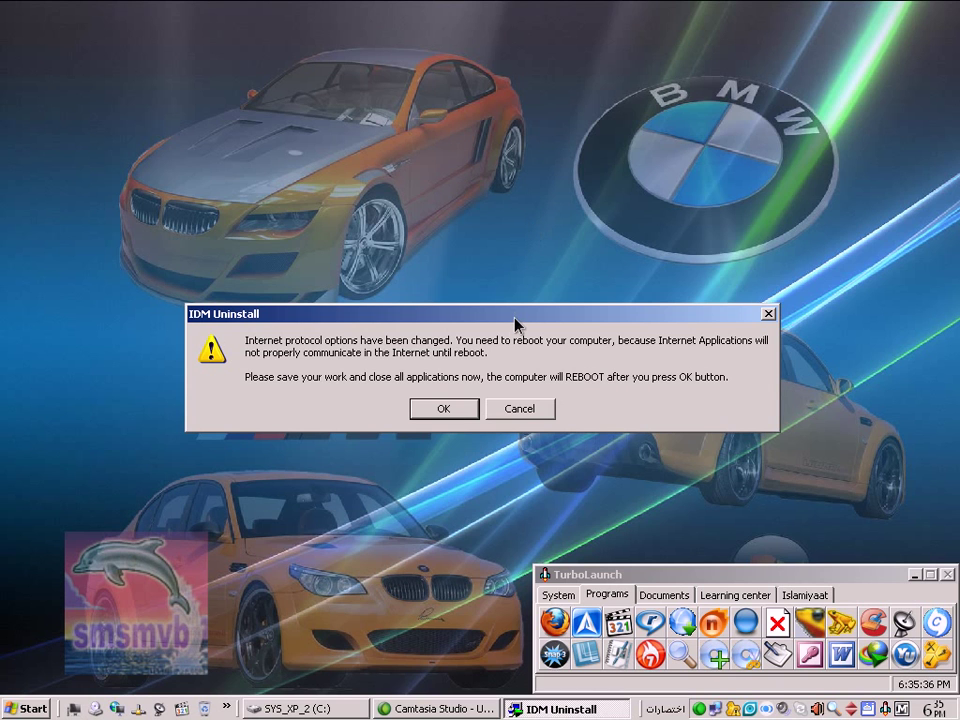
{"action": "left_click_drag", "start_coordinate": [514, 319], "coordinate": [545, 290]}
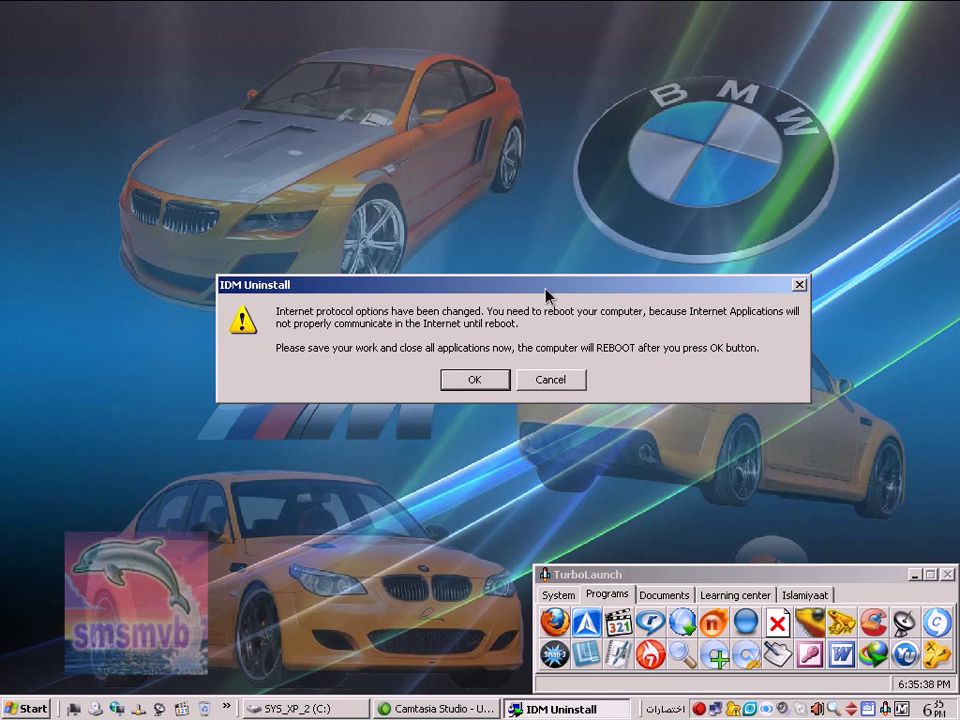
{"action": "left_click", "coordinate": [480, 390]}
{"action": "left_click_drag", "start_coordinate": [472, 386], "coordinate": [516, 436]}
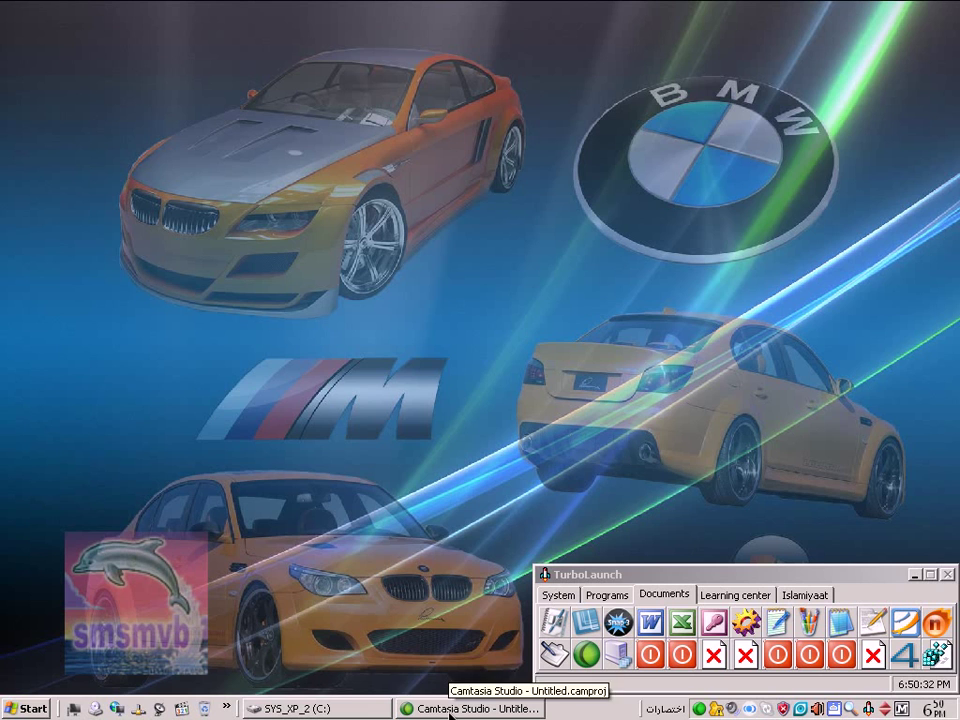
Step: Open the idman607 folder on drive C: and run the idman607.exe installer
{"action": "left_click", "coordinate": [328, 710]}
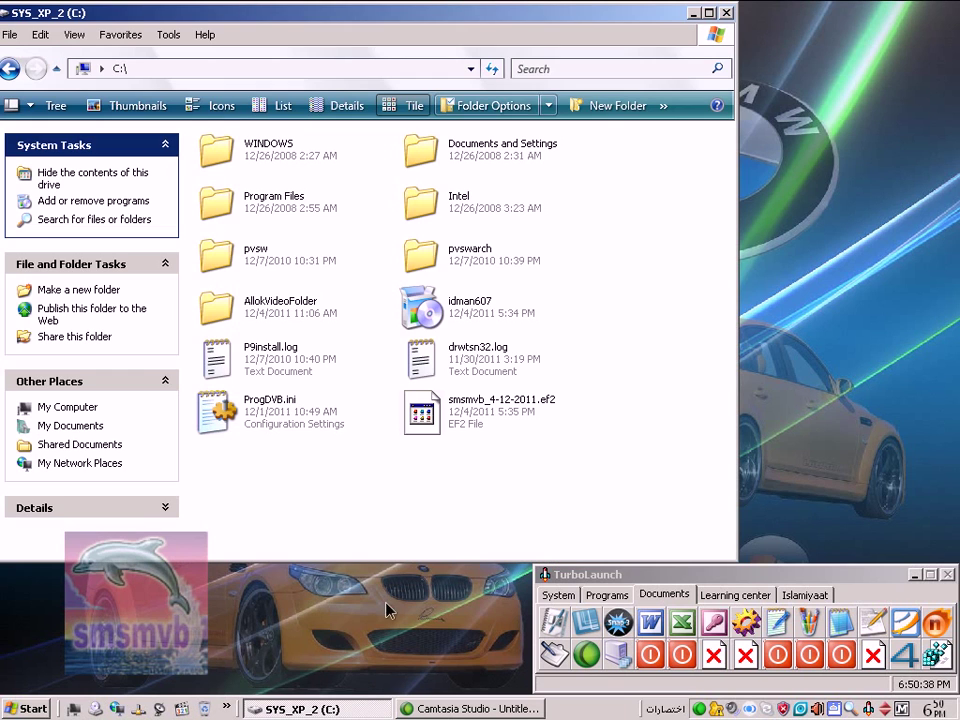
{"action": "mouse_move", "coordinate": [476, 318]}
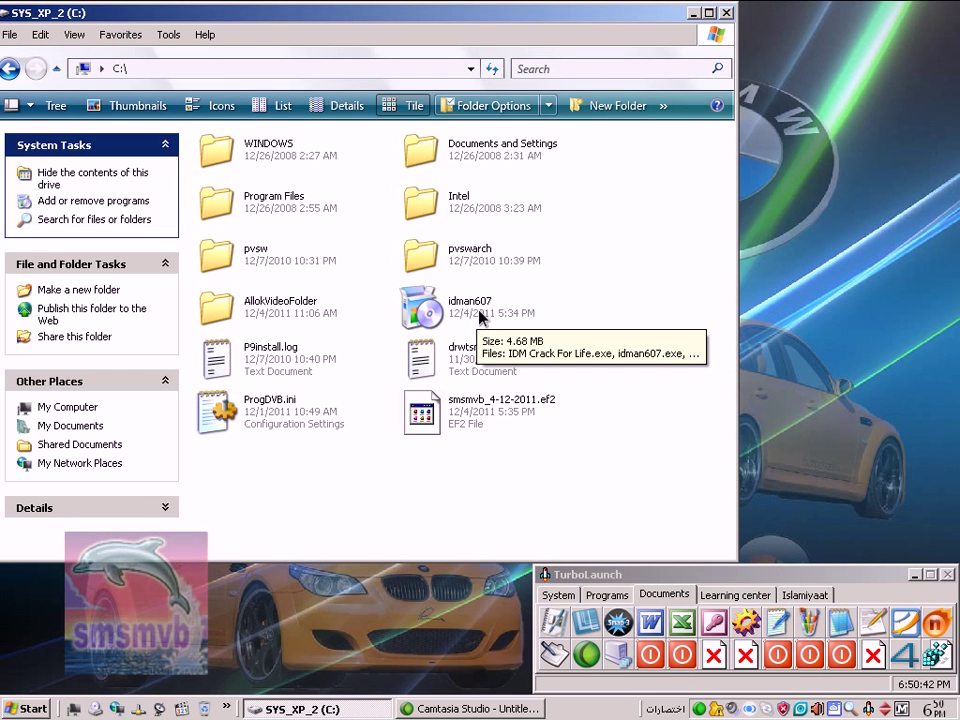
{"action": "left_click", "coordinate": [479, 315]}
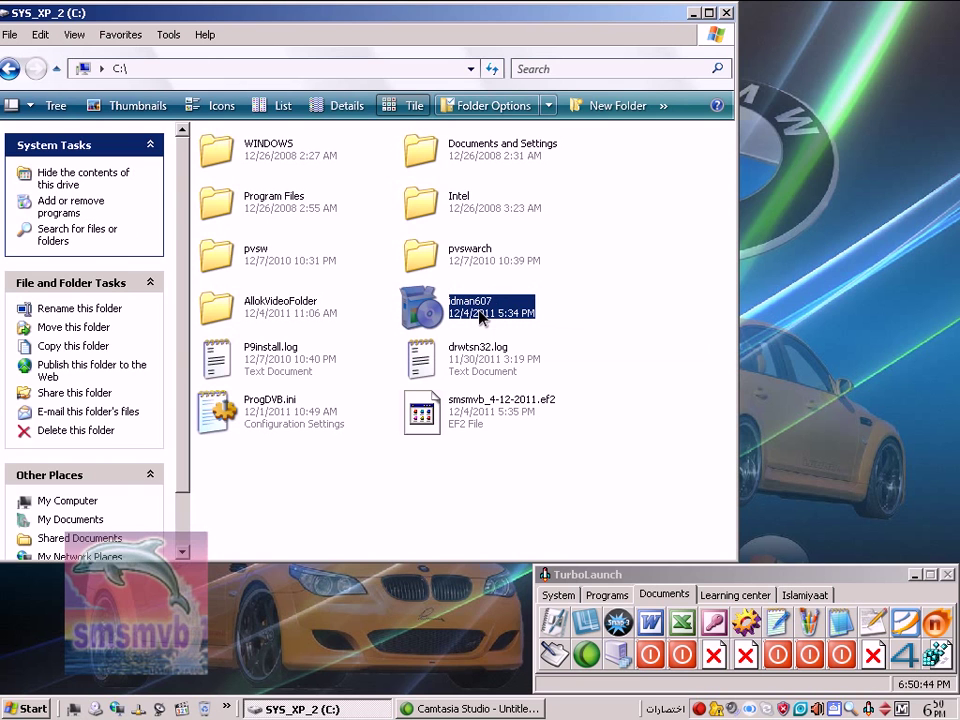
{"action": "double_click", "coordinate": [482, 316]}
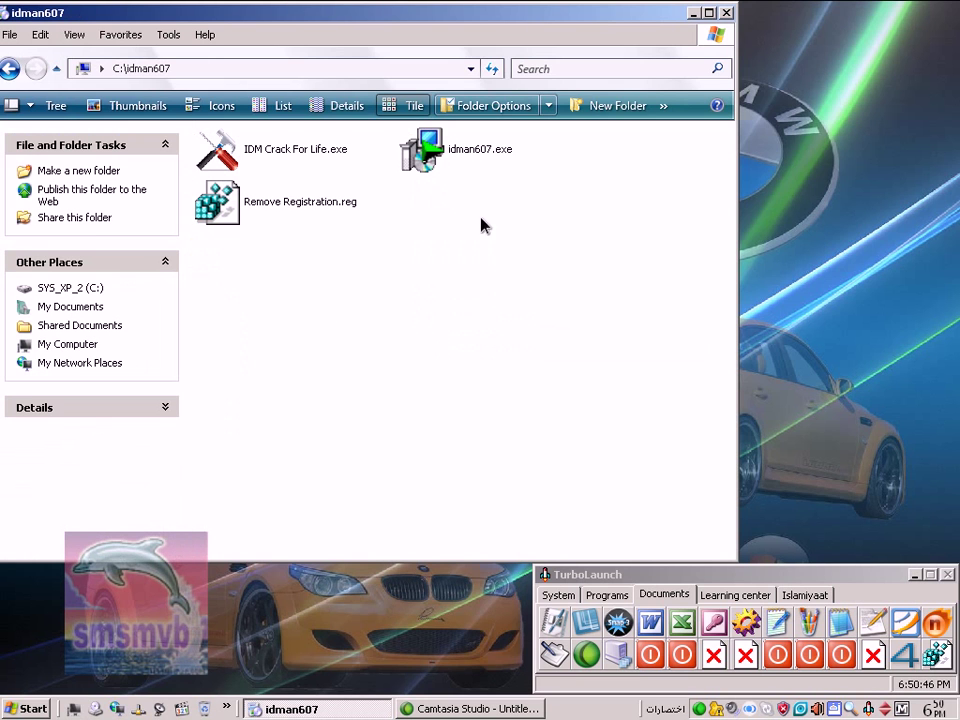
{"action": "double_click", "coordinate": [467, 154]}
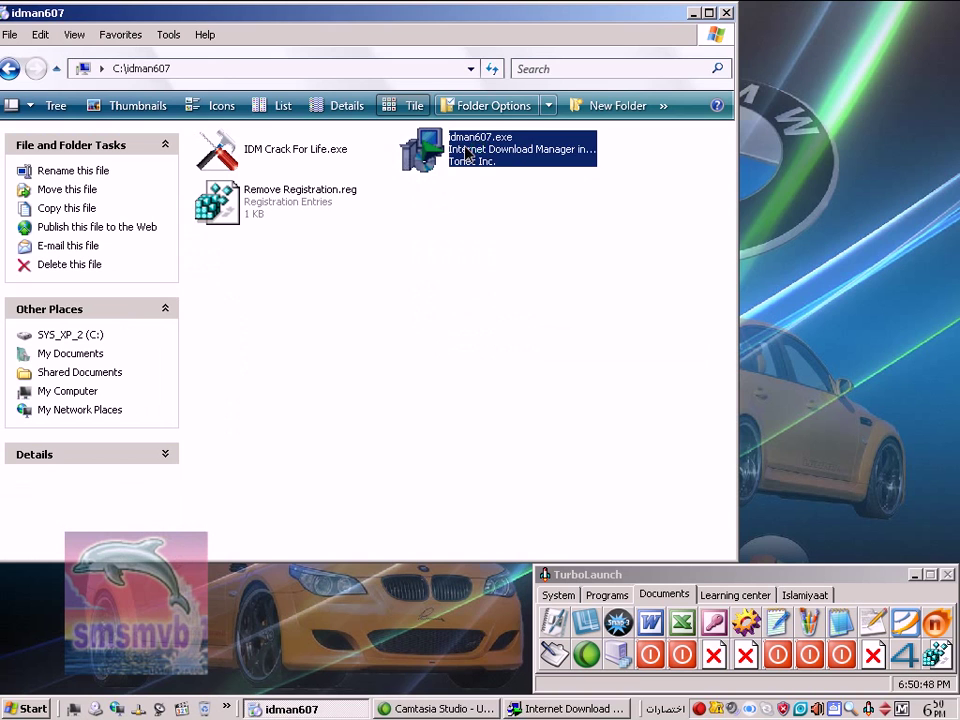
{"action": "left_click", "coordinate": [414, 157]}
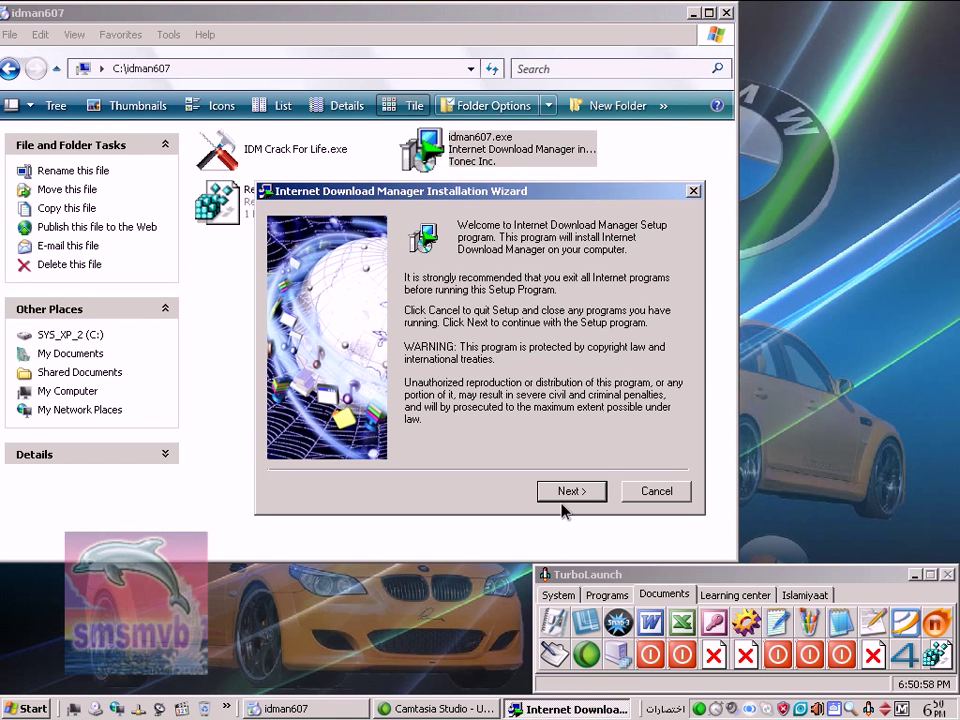
Step: Install Internet Download Manager into the proposed destination folder and finish the installation wizard
{"action": "left_click", "coordinate": [568, 491]}
{"action": "left_click", "coordinate": [572, 494]}
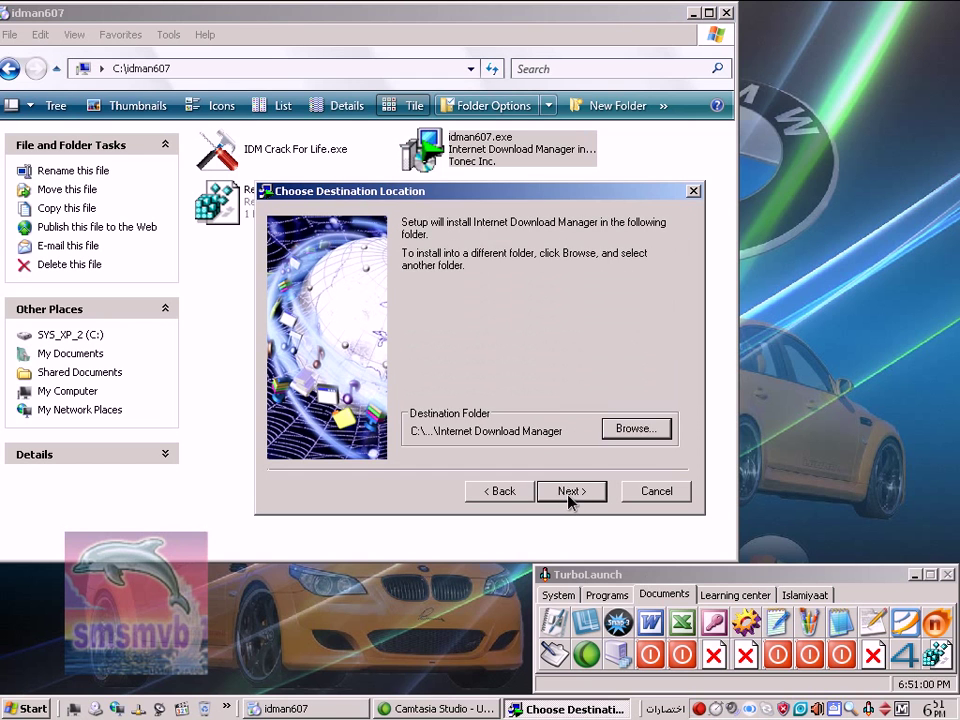
{"action": "left_click", "coordinate": [568, 492]}
{"action": "left_click", "coordinate": [568, 492]}
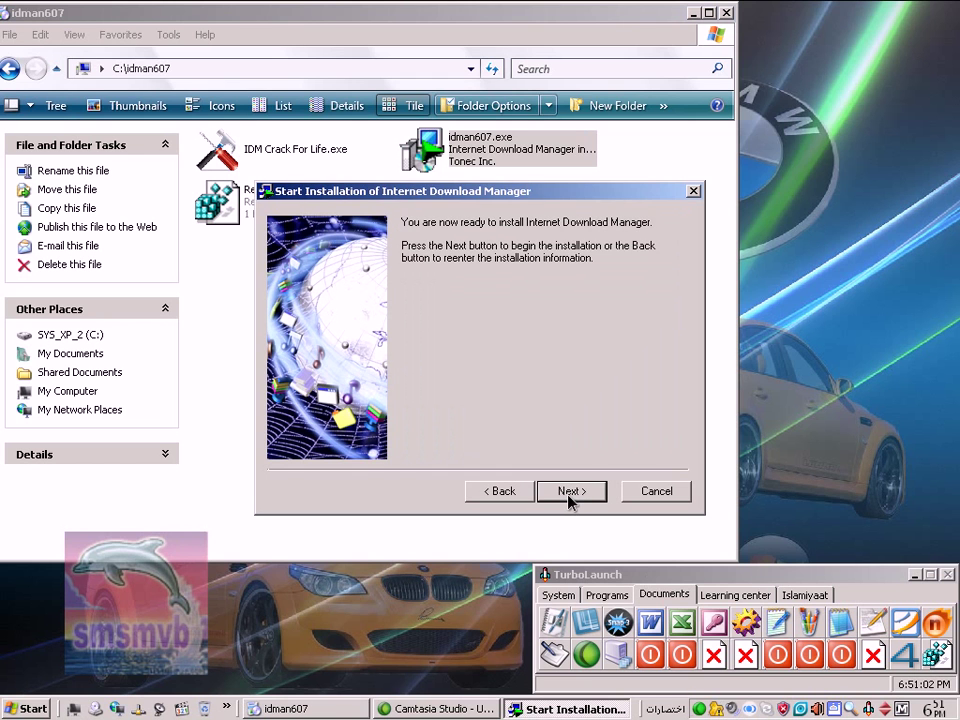
{"action": "left_click", "coordinate": [568, 498]}
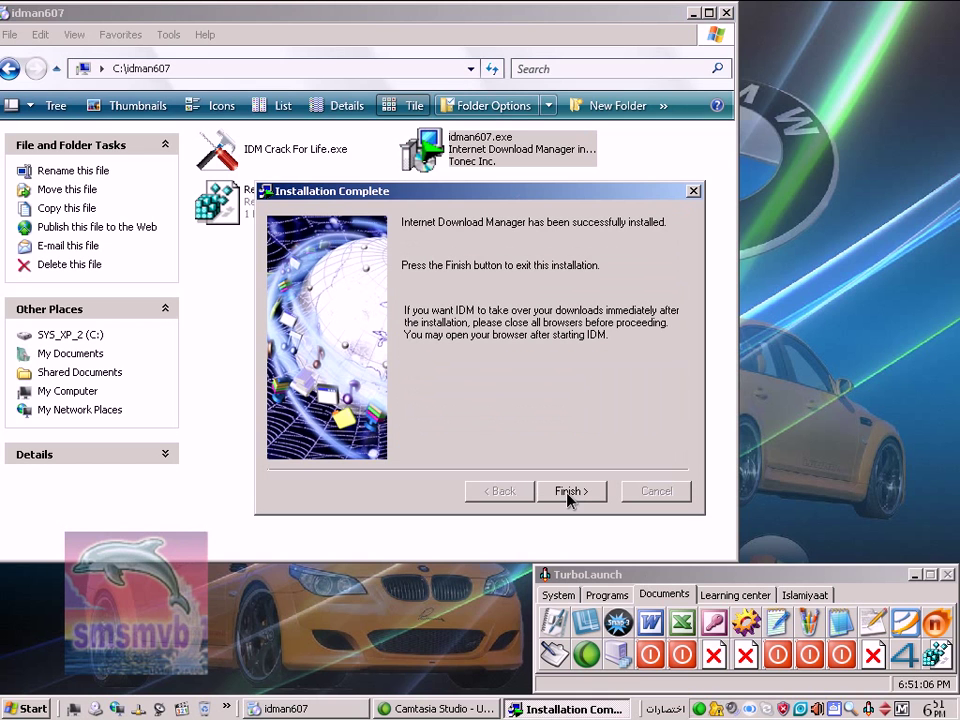
{"action": "left_click", "coordinate": [568, 492]}
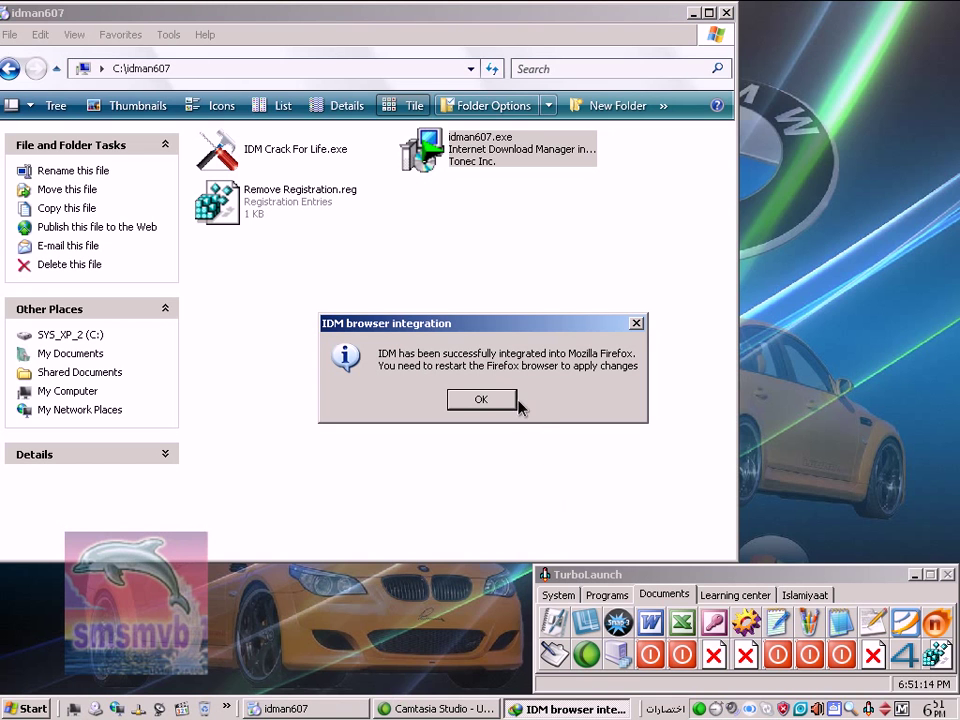
Step: Acknowledge the Firefox browser integration notice and close the Tip of the Day
{"action": "left_click", "coordinate": [482, 399]}
{"action": "left_click", "coordinate": [487, 400]}
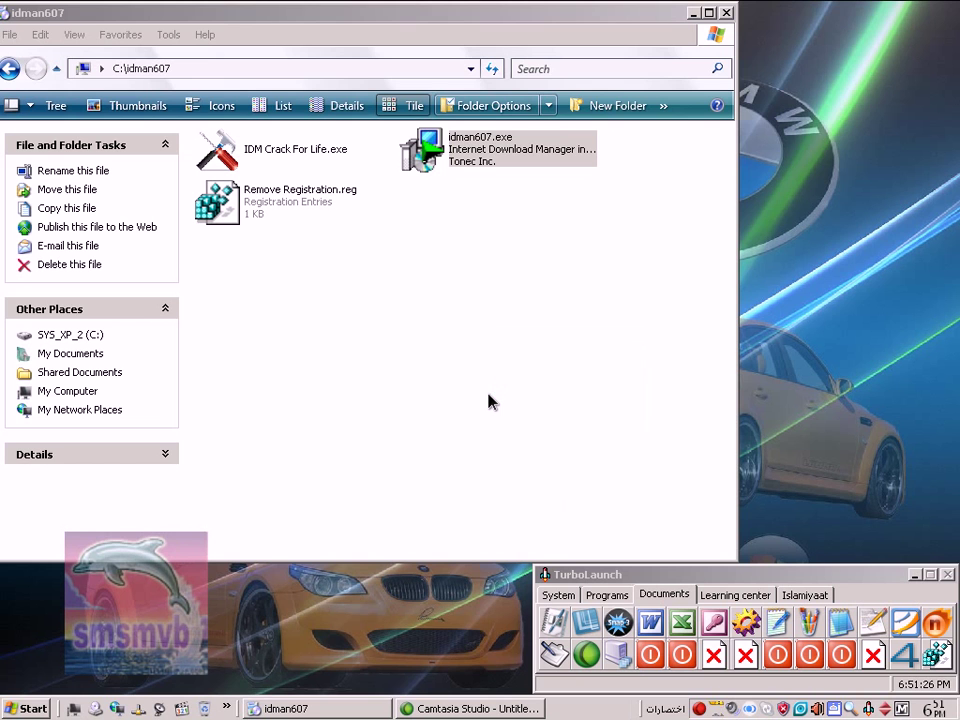
{"action": "left_click", "coordinate": [488, 401]}
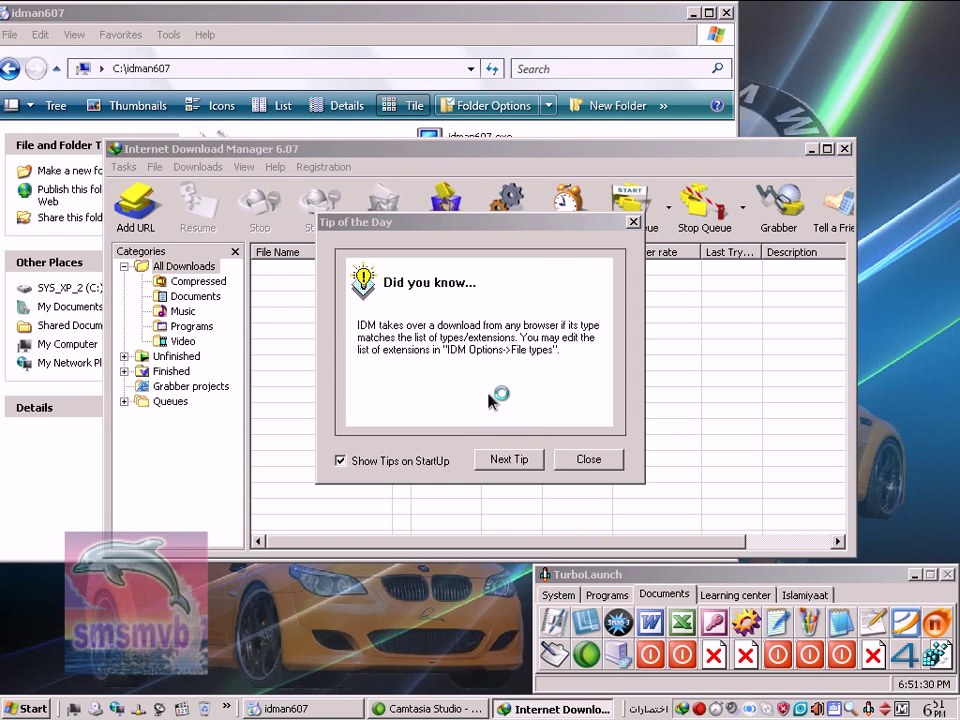
{"action": "left_click", "coordinate": [584, 458]}
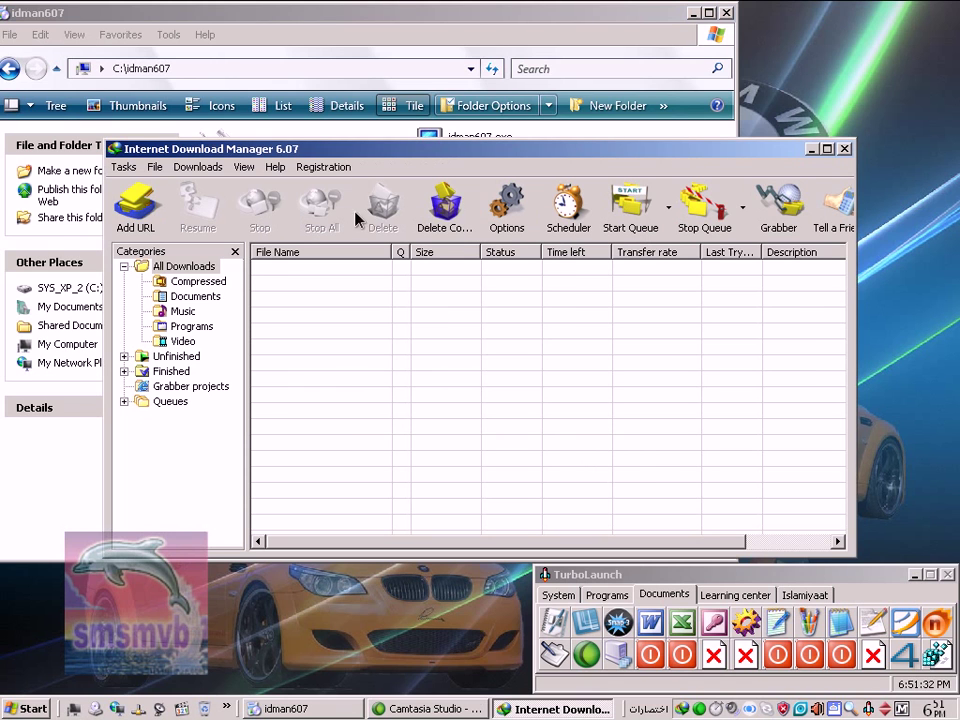
Step: Check the registration options and the About IDM version and licence details, and close Internet Download Manager and Firefox
{"action": "left_click", "coordinate": [322, 167]}
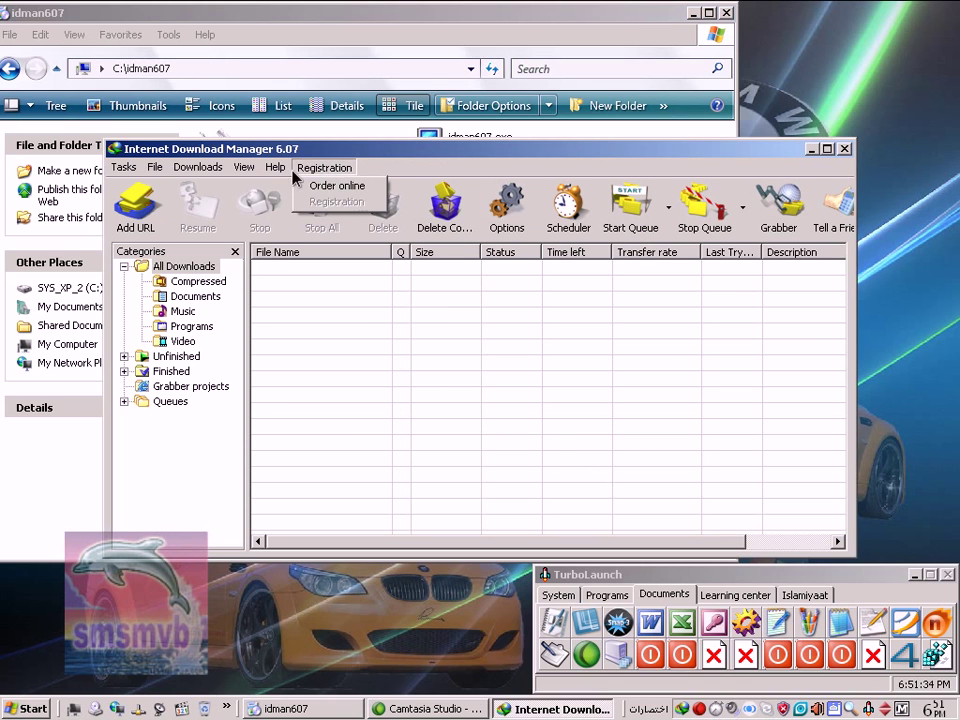
{"action": "mouse_move", "coordinate": [272, 170]}
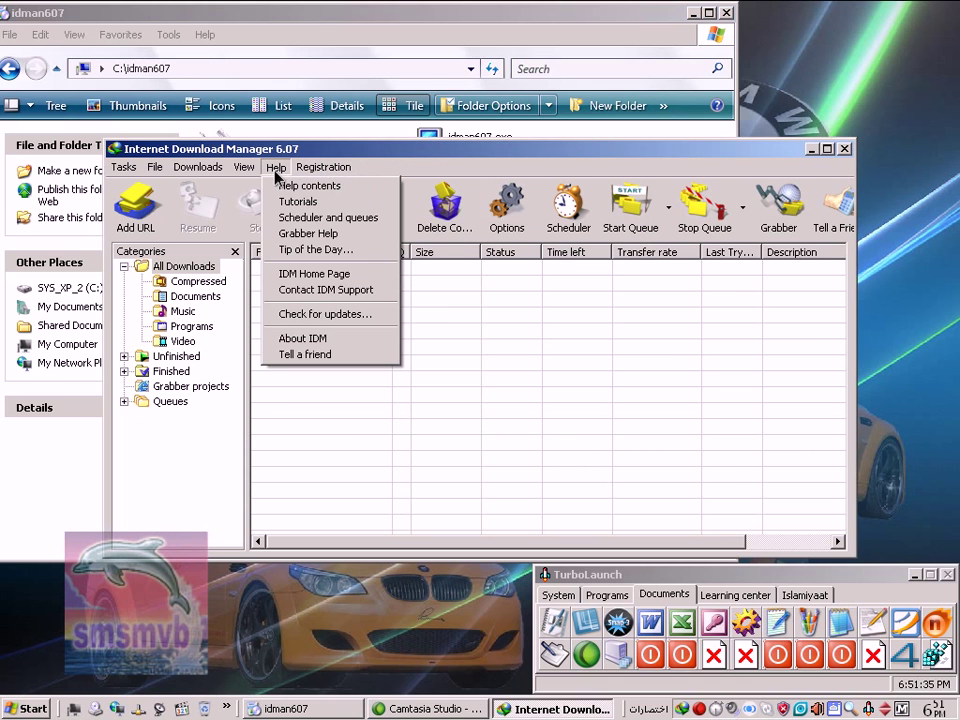
{"action": "left_click", "coordinate": [341, 345]}
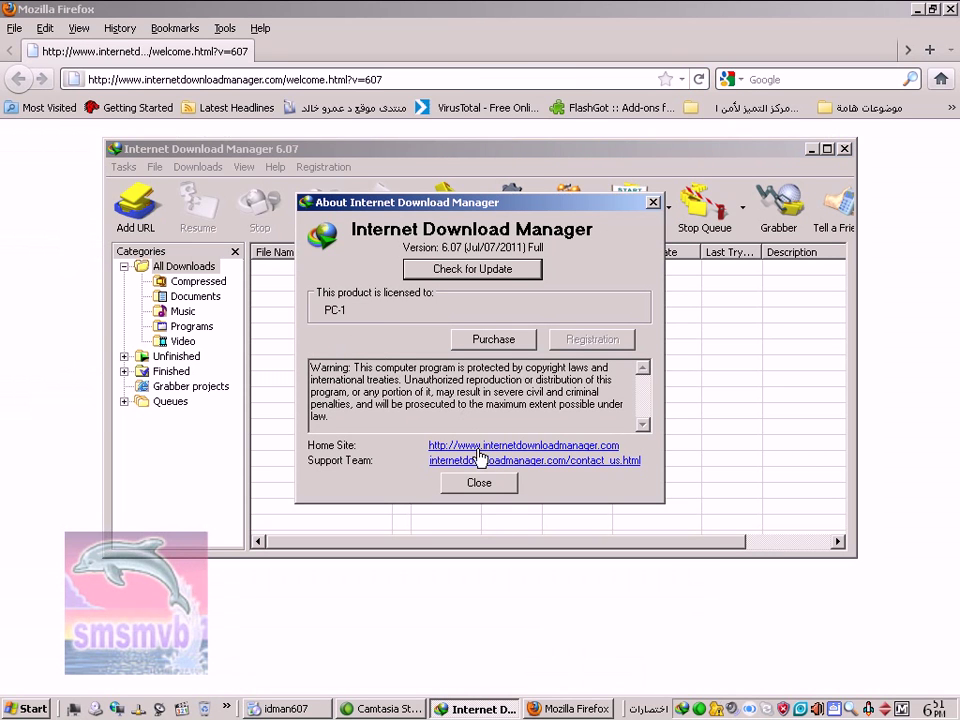
{"action": "left_click", "coordinate": [478, 482]}
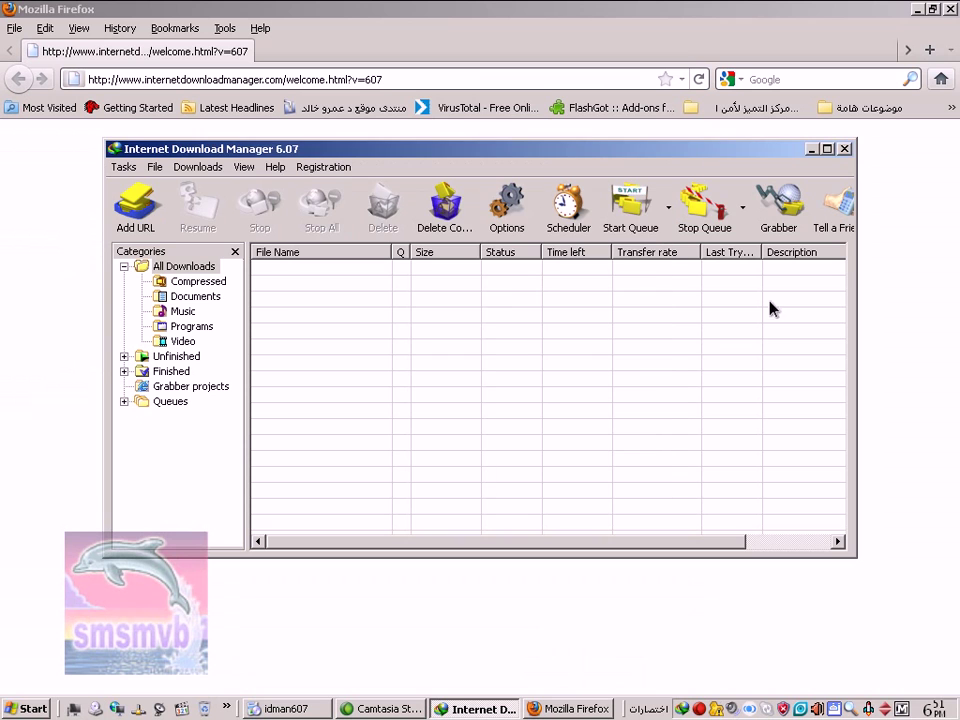
{"action": "left_click", "coordinate": [845, 149]}
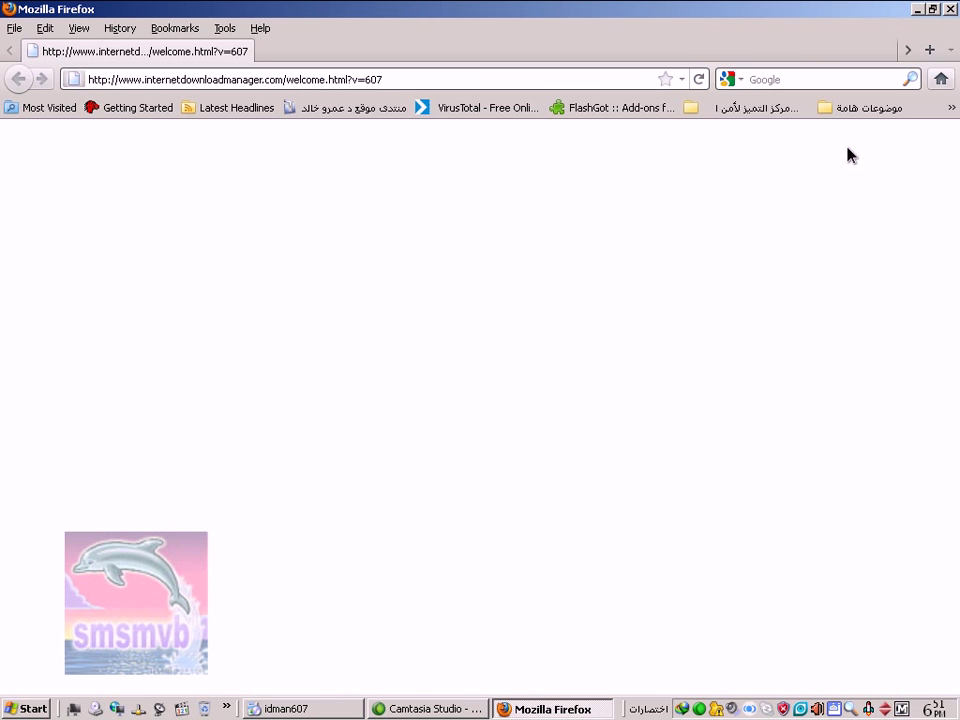
{"action": "left_click", "coordinate": [951, 9]}
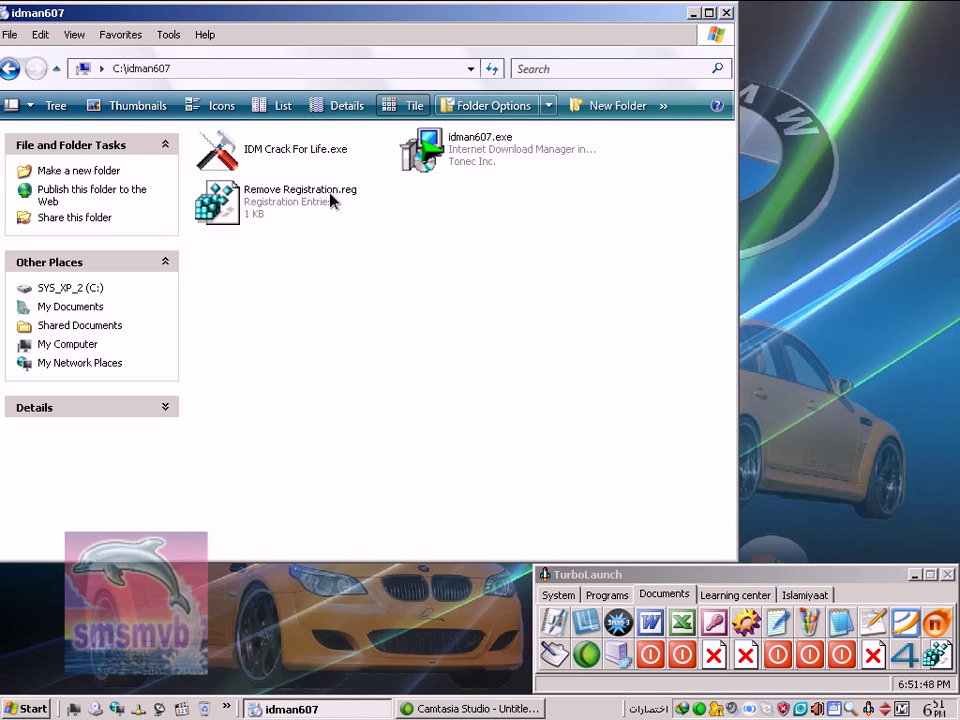
Step: Run IDM Crack For Life.exe from the idman607 folder, start its process with automatic registration name, and close the tool
{"action": "left_click", "coordinate": [292, 150]}
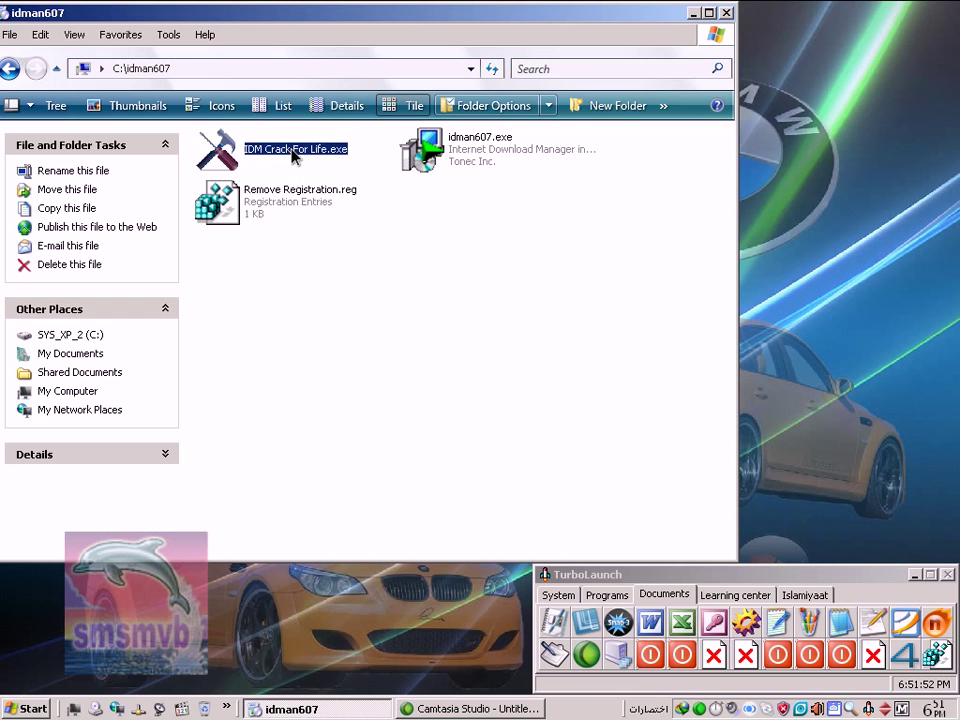
{"action": "double_click", "coordinate": [295, 150]}
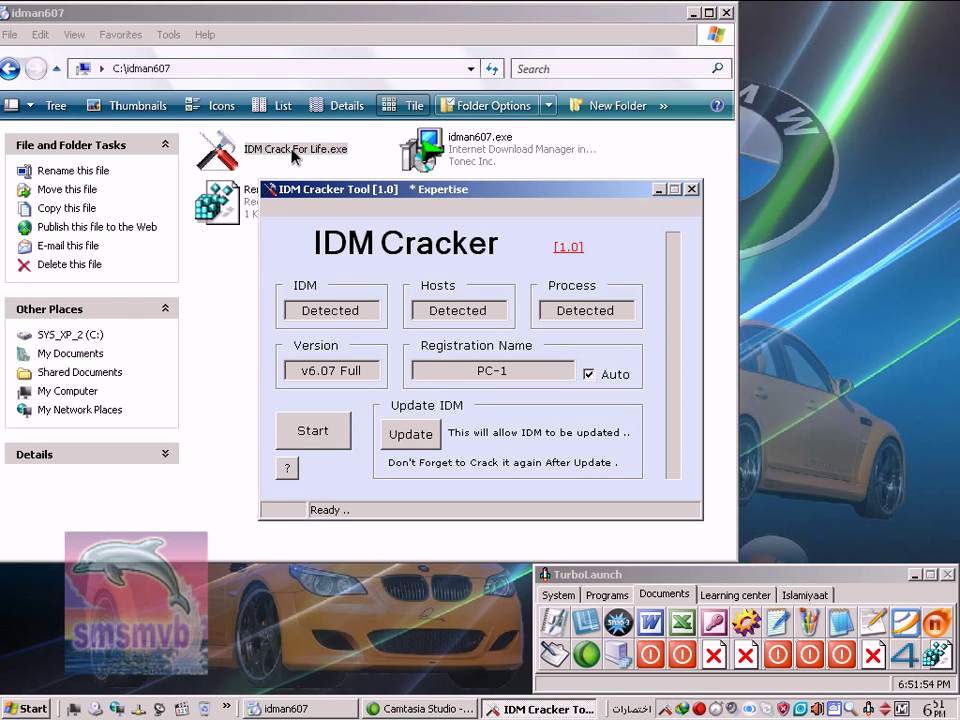
{"action": "left_click", "coordinate": [313, 432]}
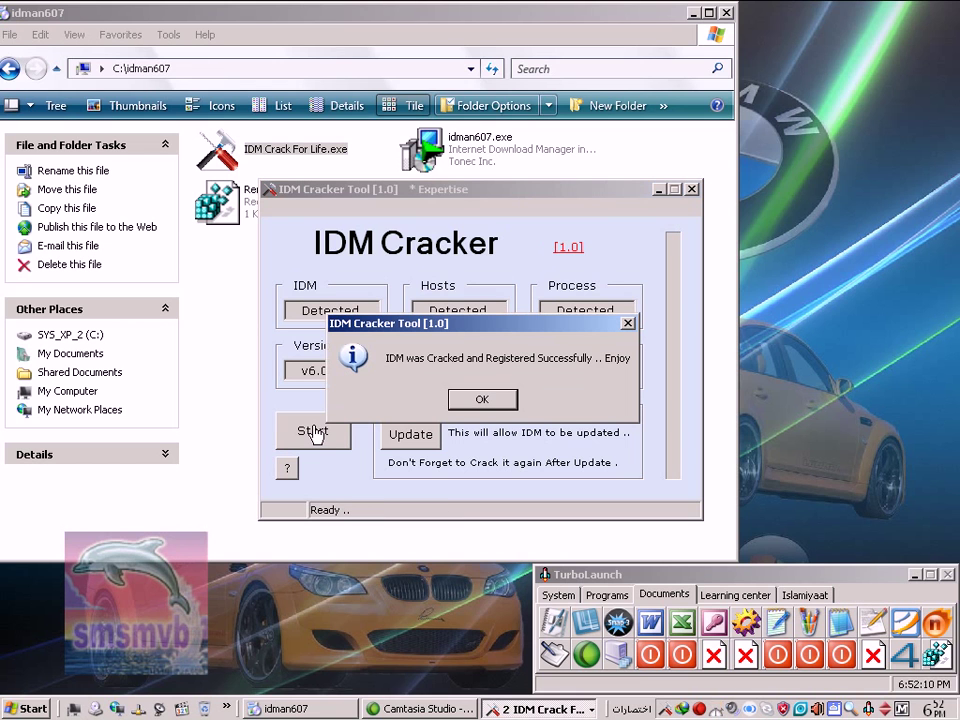
{"action": "left_click", "coordinate": [488, 399]}
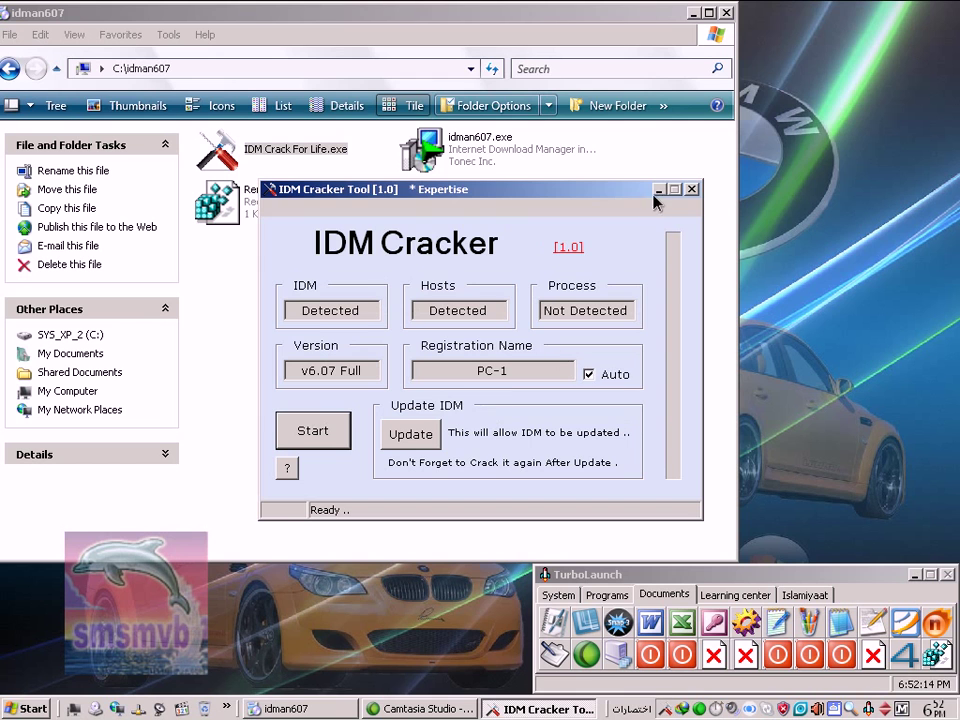
{"action": "left_click", "coordinate": [691, 189]}
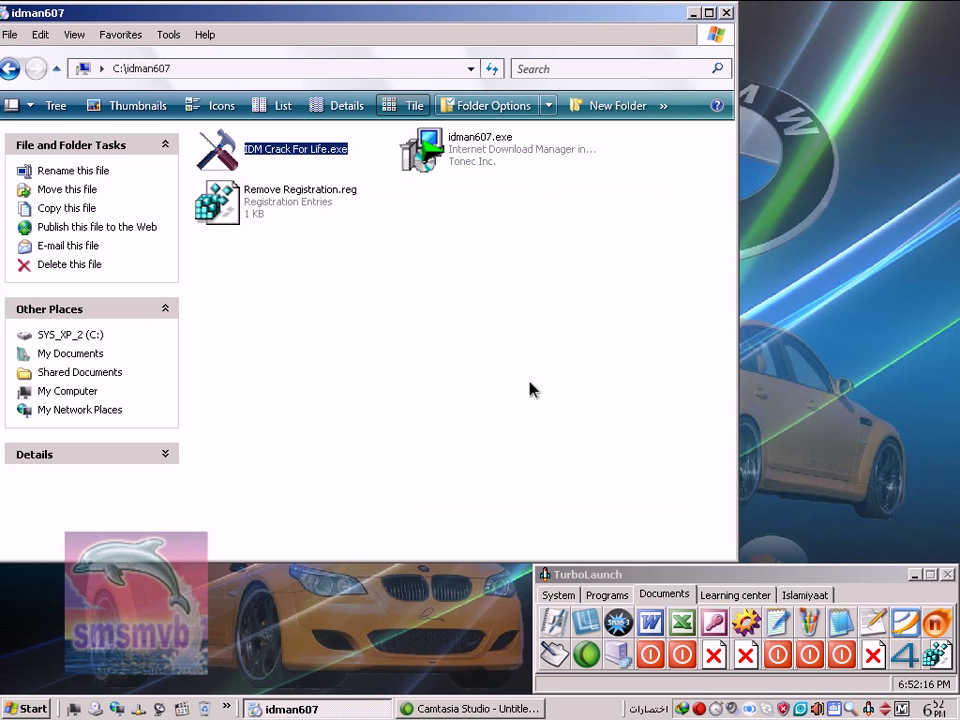
Step: Close the idman607 folder and place the Internet Download Manager program shortcut at the top level of the Start menu, replacing the existing one
{"action": "left_click", "coordinate": [727, 13]}
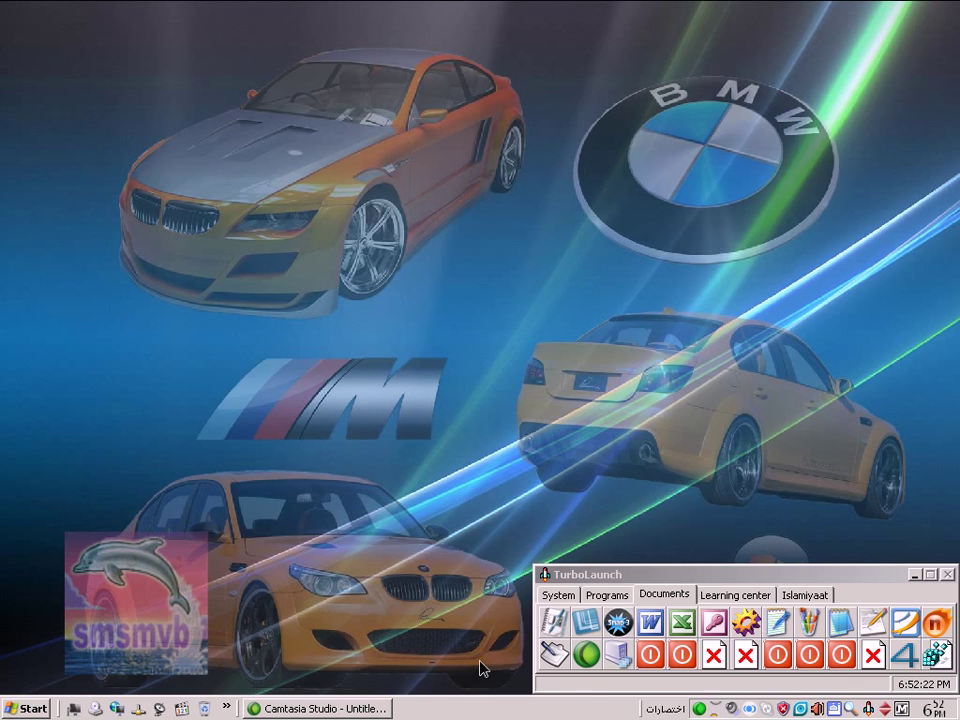
{"action": "left_click", "coordinate": [40, 710]}
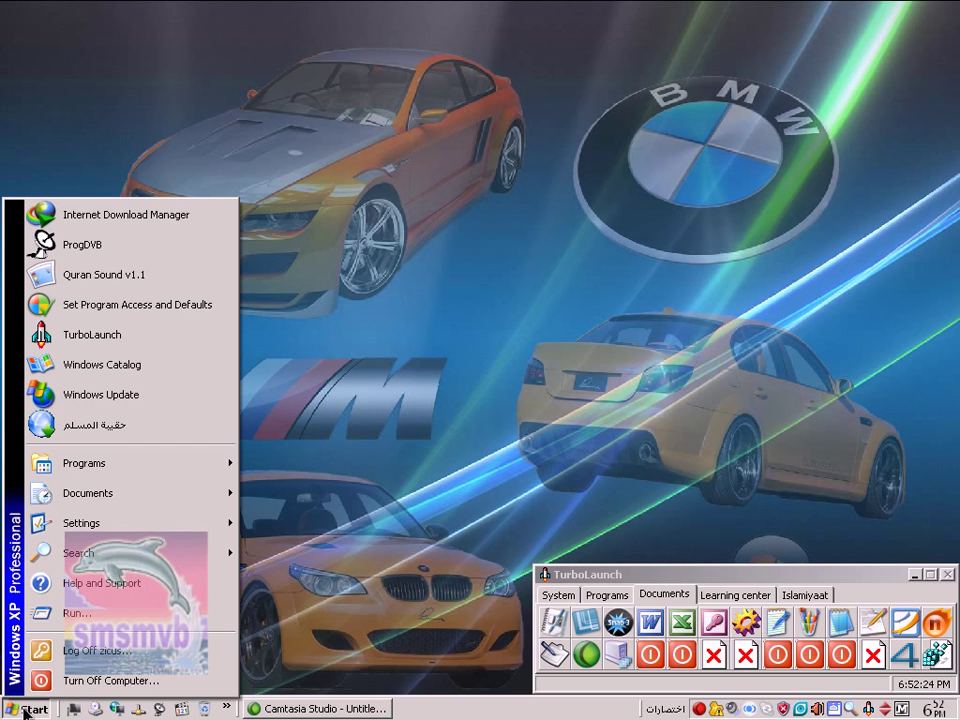
{"action": "mouse_move", "coordinate": [138, 465]}
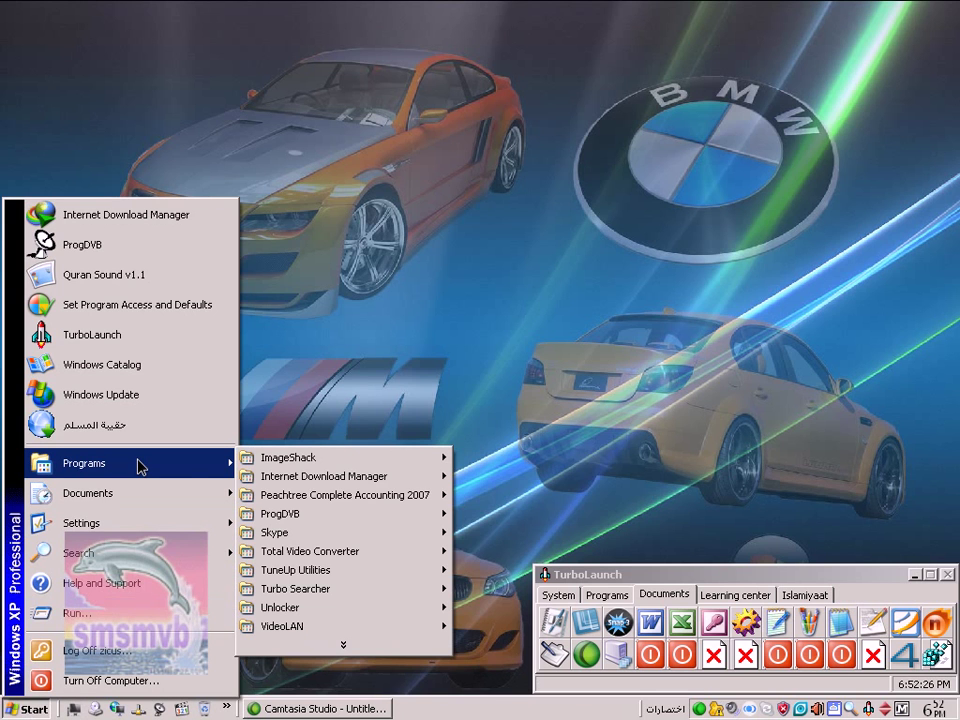
{"action": "mouse_move", "coordinate": [349, 479]}
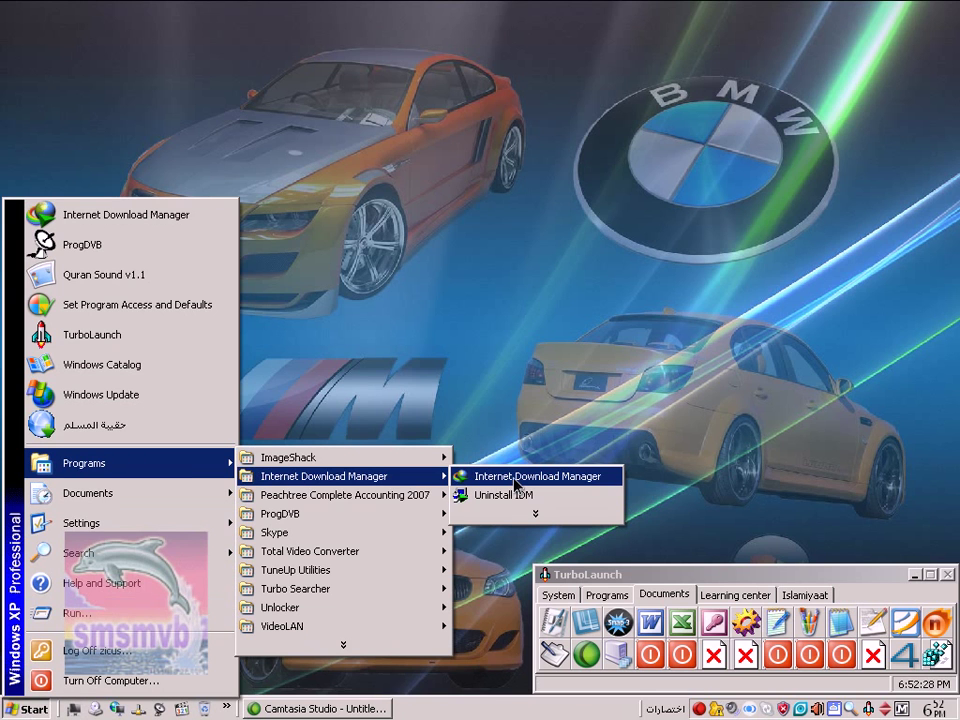
{"action": "left_click_drag", "start_coordinate": [514, 480], "coordinate": [102, 386]}
{"action": "left_click", "coordinate": [135, 389]}
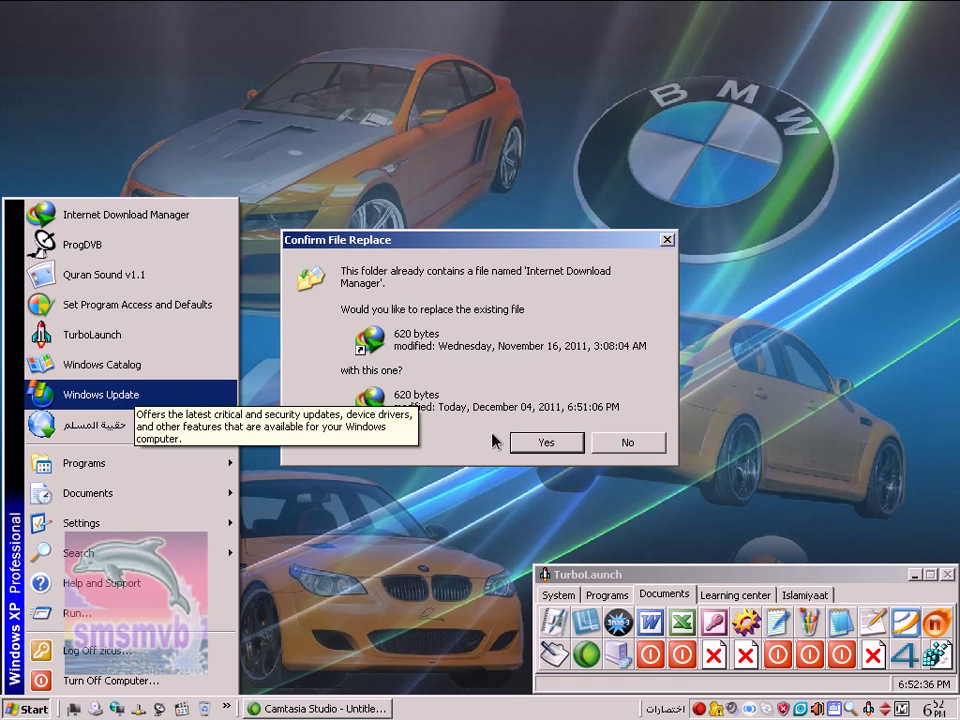
{"action": "left_click", "coordinate": [546, 442]}
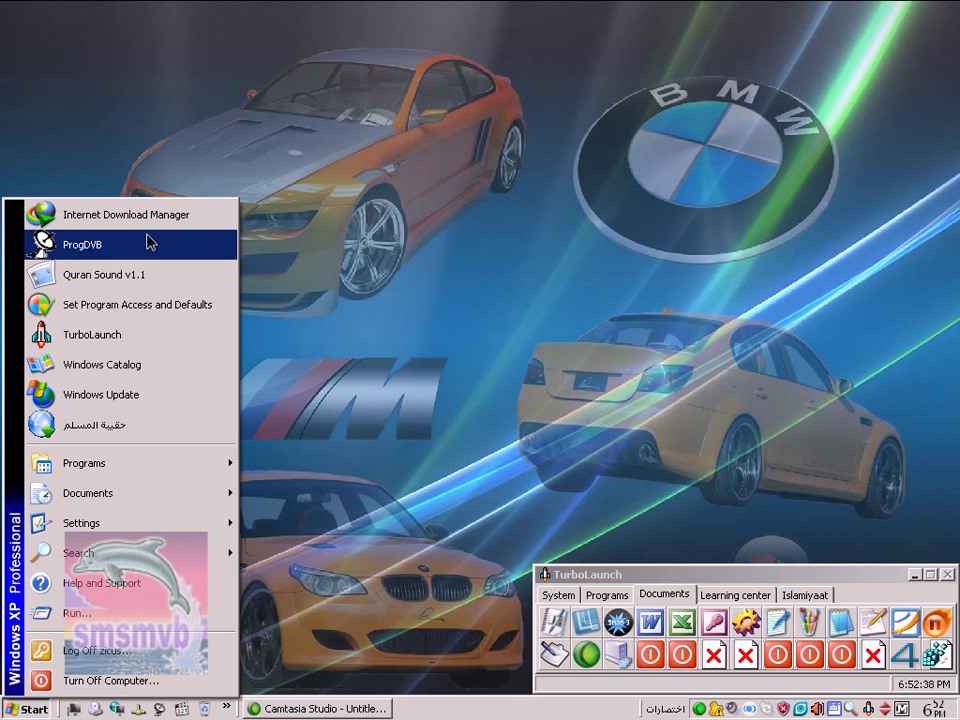
Step: Launch Internet Download Manager from its Start menu shortcut and dismiss the Tip of the Day
{"action": "left_click_drag", "start_coordinate": [146, 222], "coordinate": [152, 350]}
{"action": "left_click", "coordinate": [152, 348]}
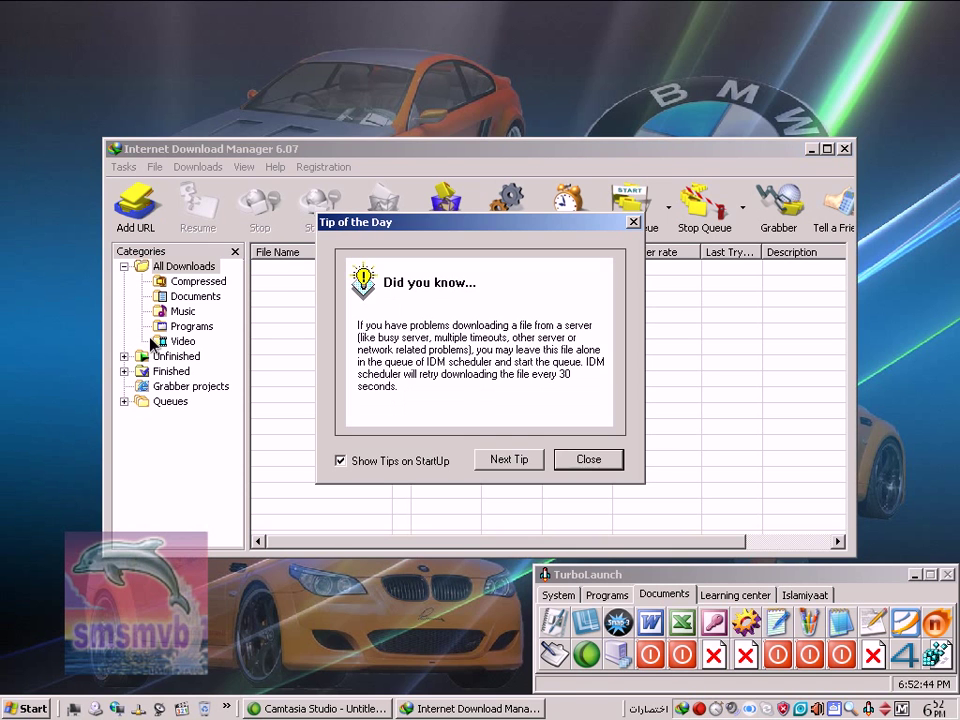
{"action": "left_click", "coordinate": [587, 461]}
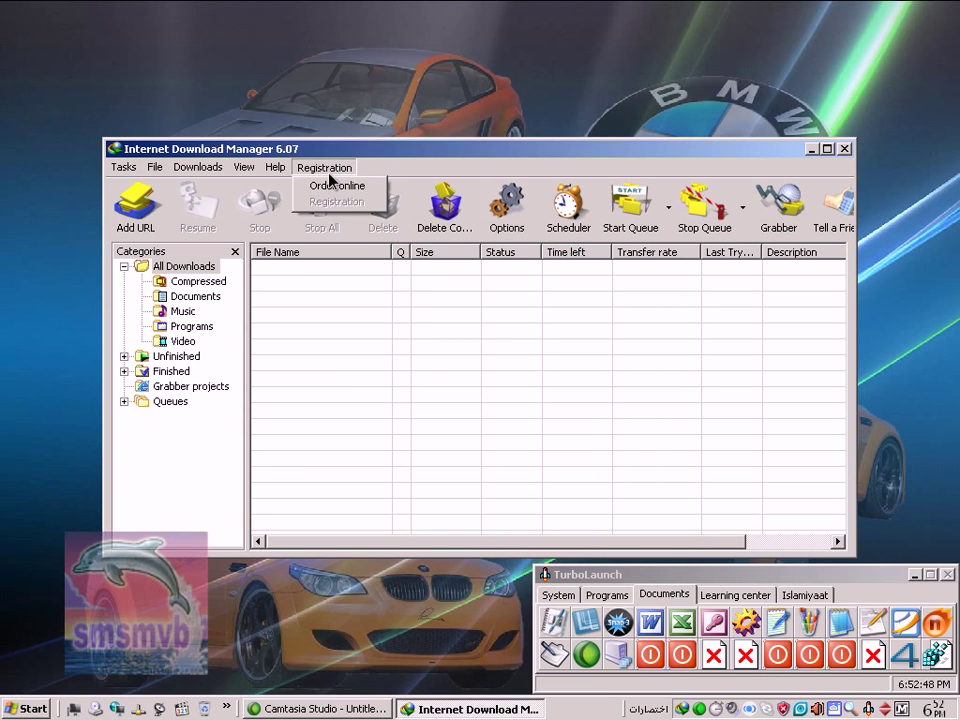
Step: Check the version and licence details in About IDM, and close Internet Download Manager
{"action": "left_click", "coordinate": [286, 168]}
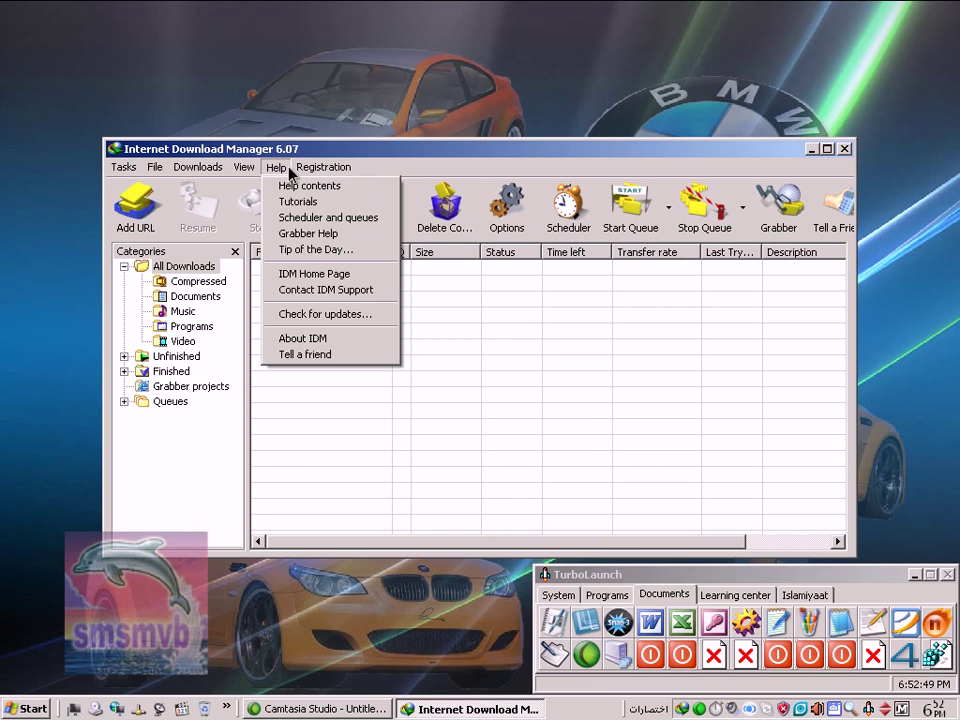
{"action": "left_click", "coordinate": [317, 340]}
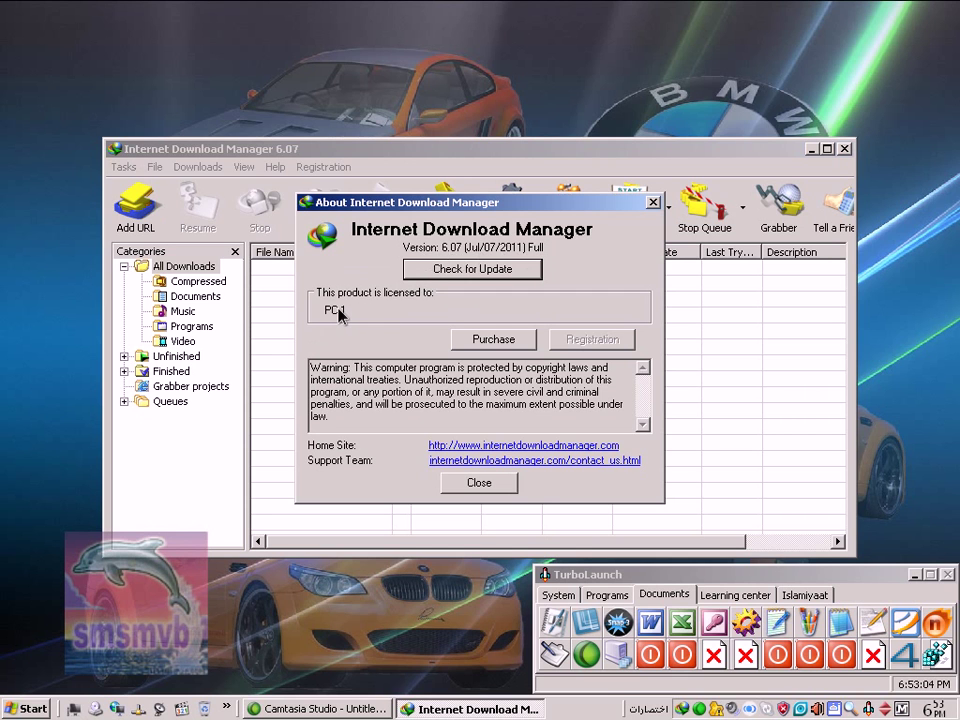
{"action": "left_click", "coordinate": [478, 485]}
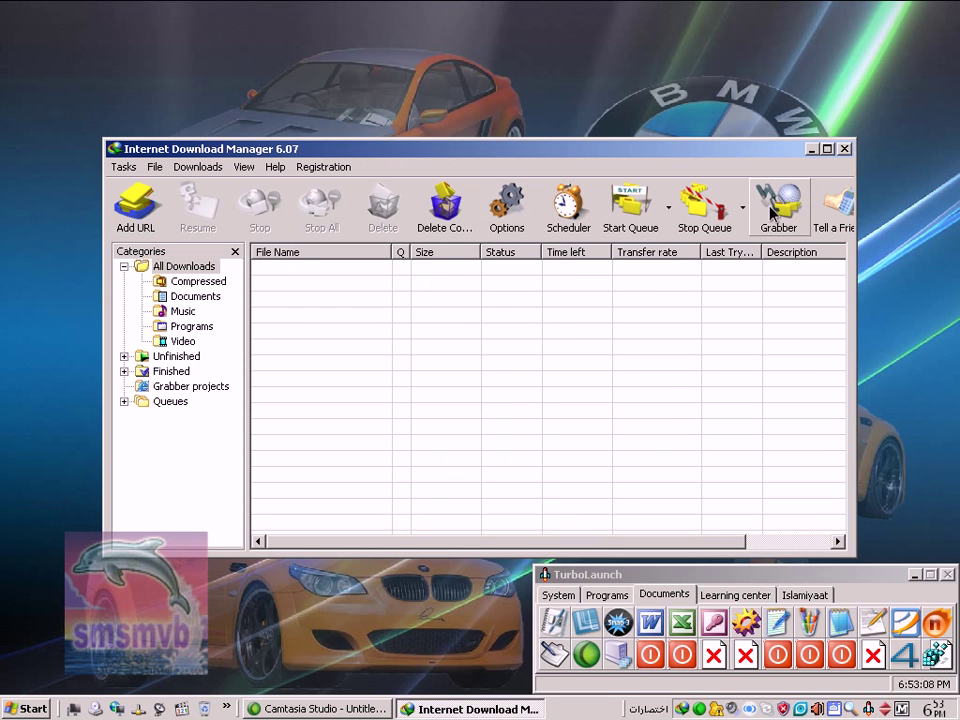
{"action": "left_click", "coordinate": [844, 150]}
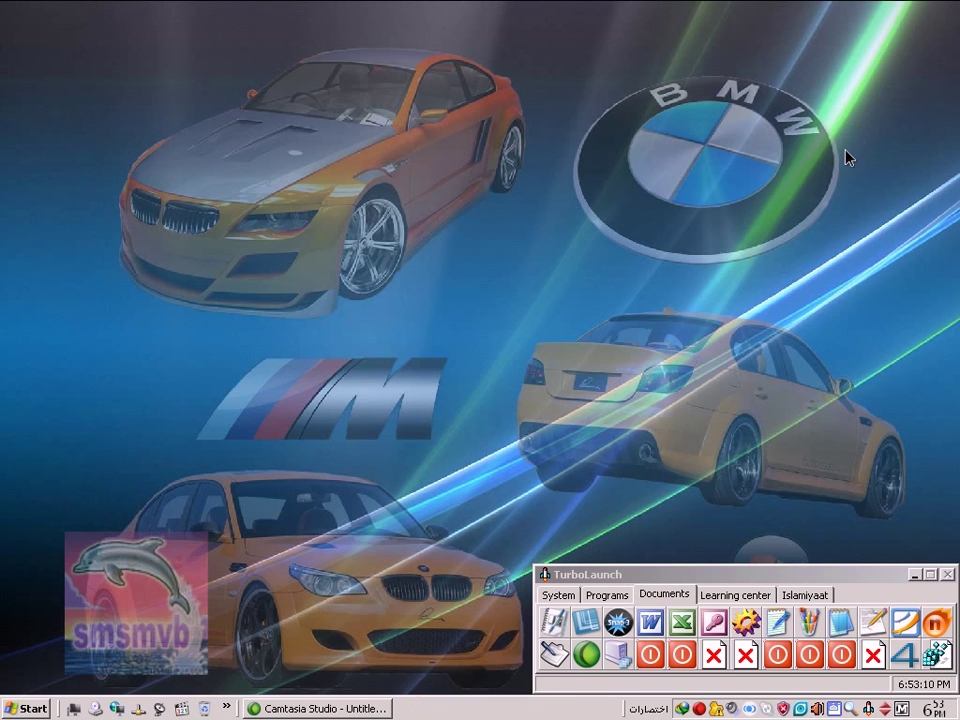